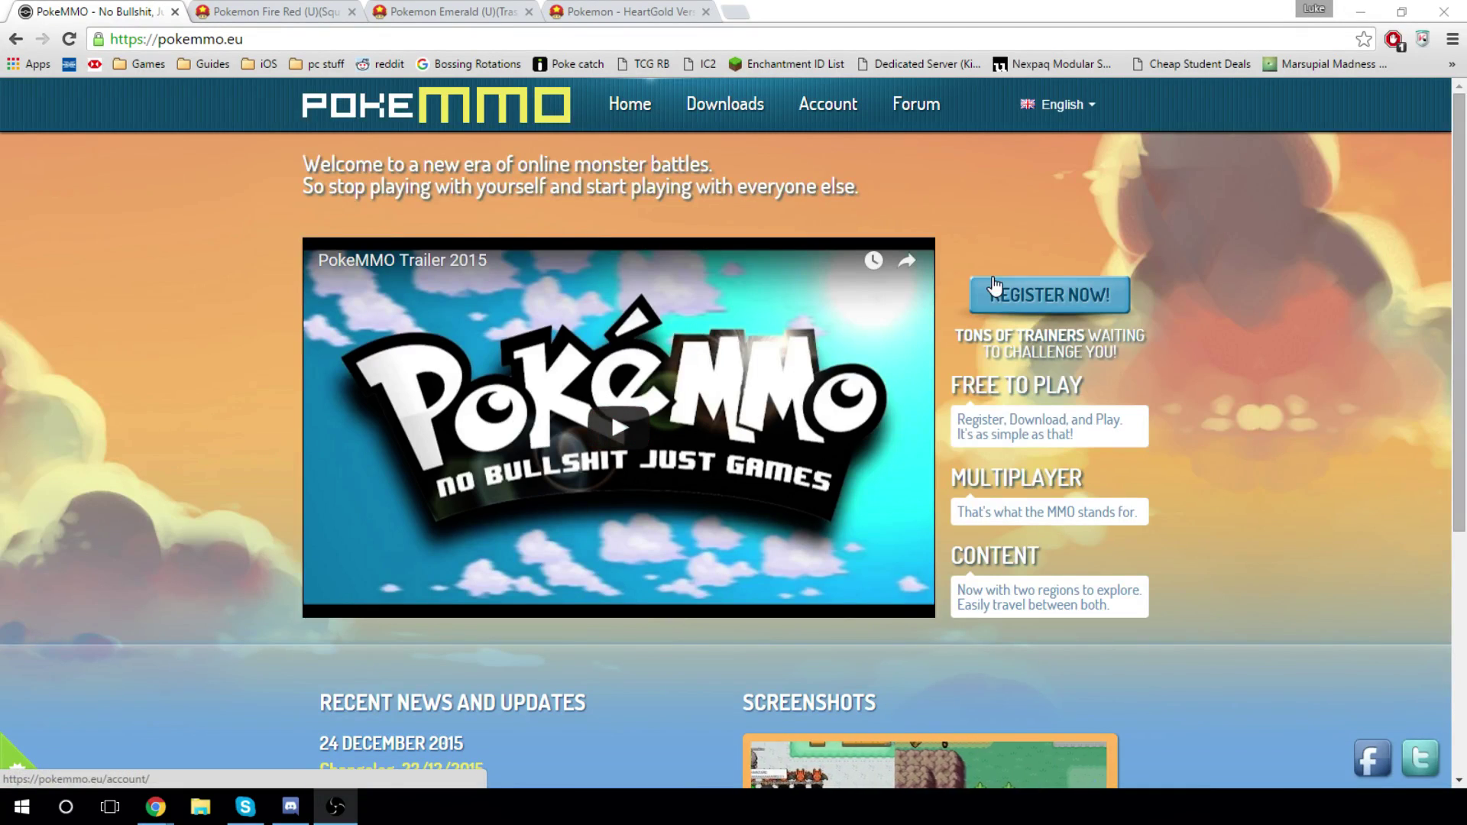
# Open the PokeMMO registration page and review the fields for creating a new account
pyautogui.click(994, 294)
pyautogui.scroll(-3, 730, 417)
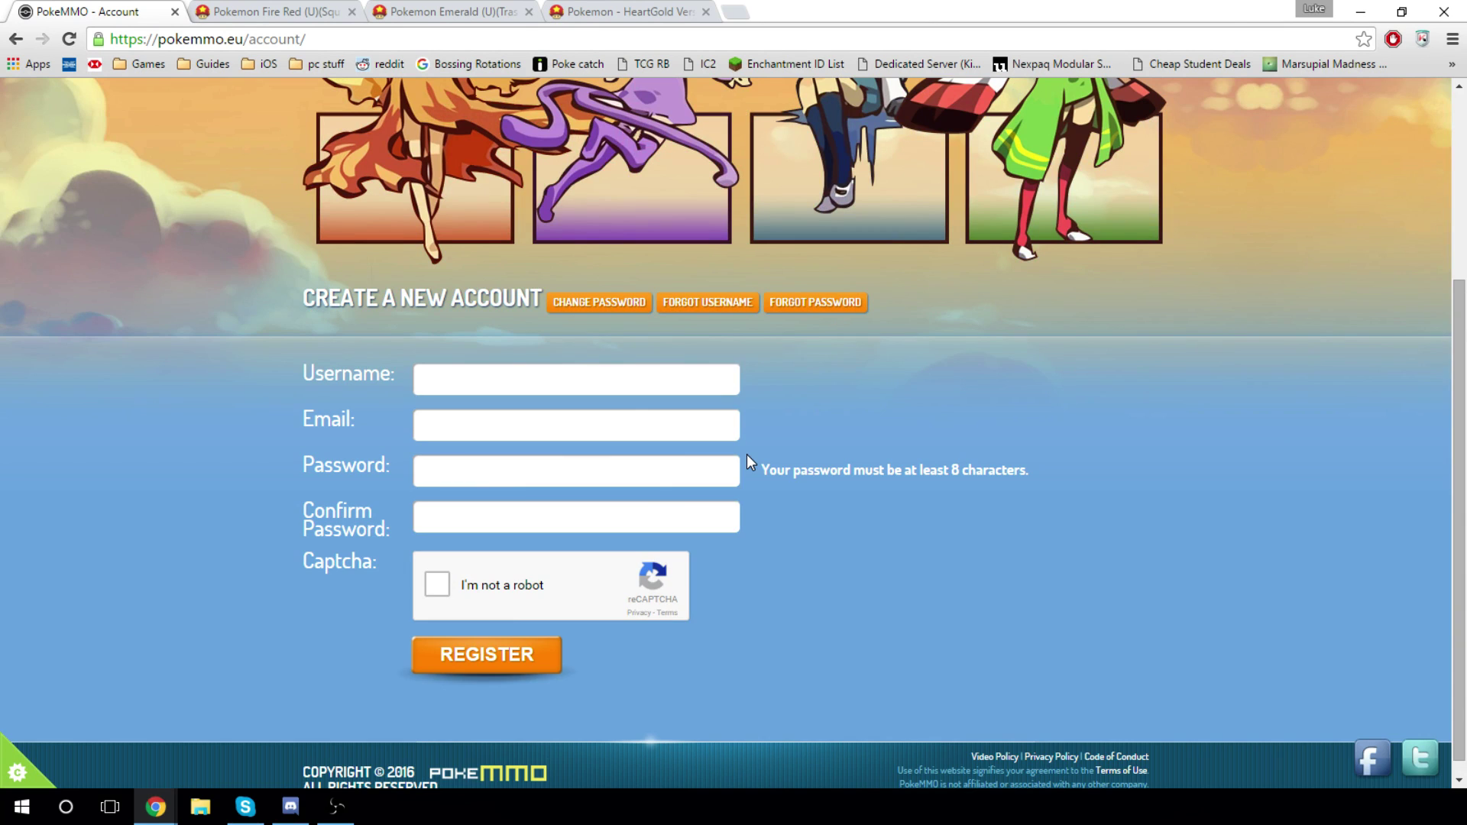
pyautogui.scroll(3, 747, 457)
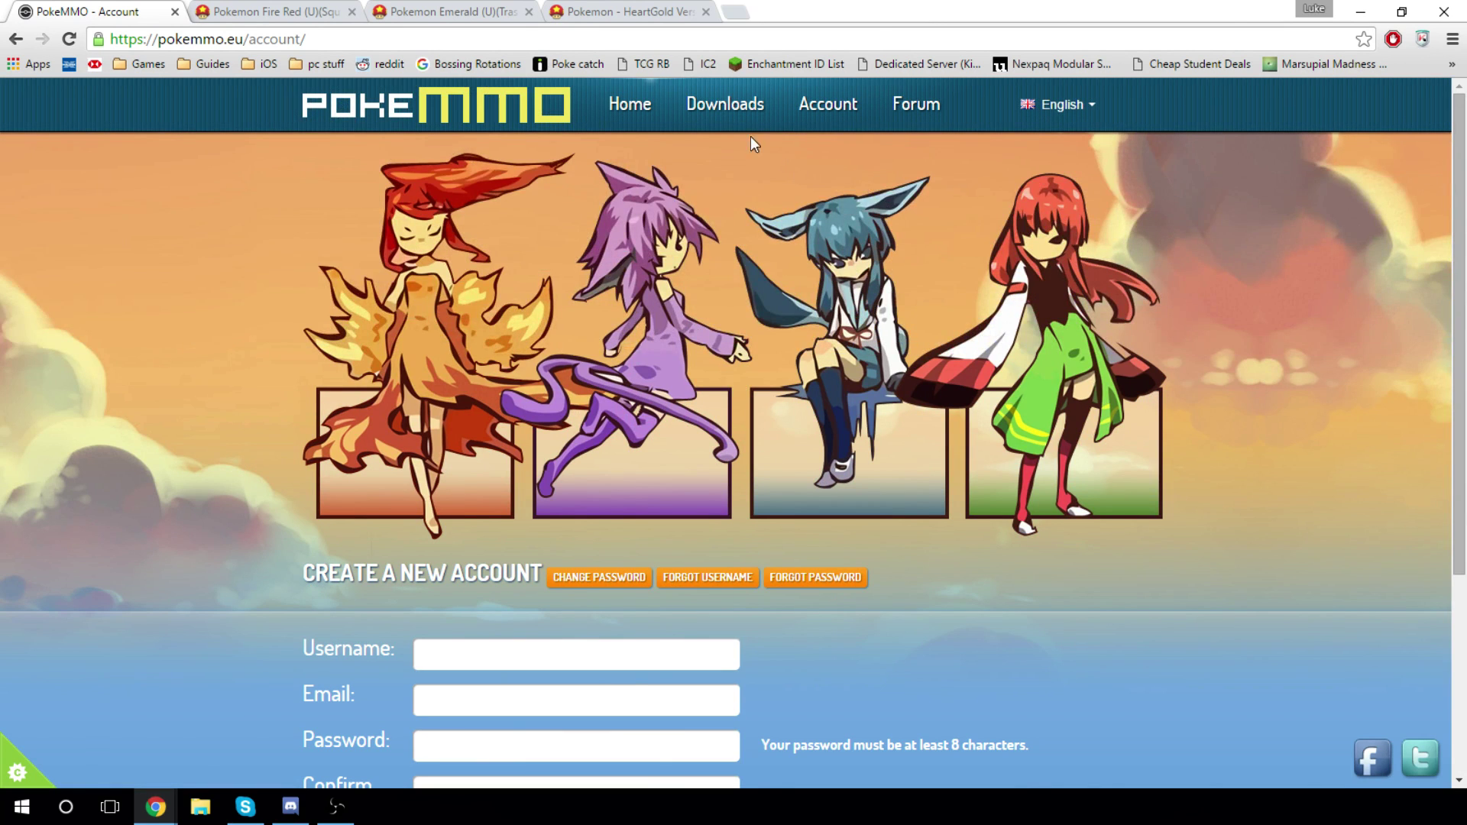
# Download the PokeMMO client from the site's download guide, then return to the home page
pyautogui.click(736, 110)
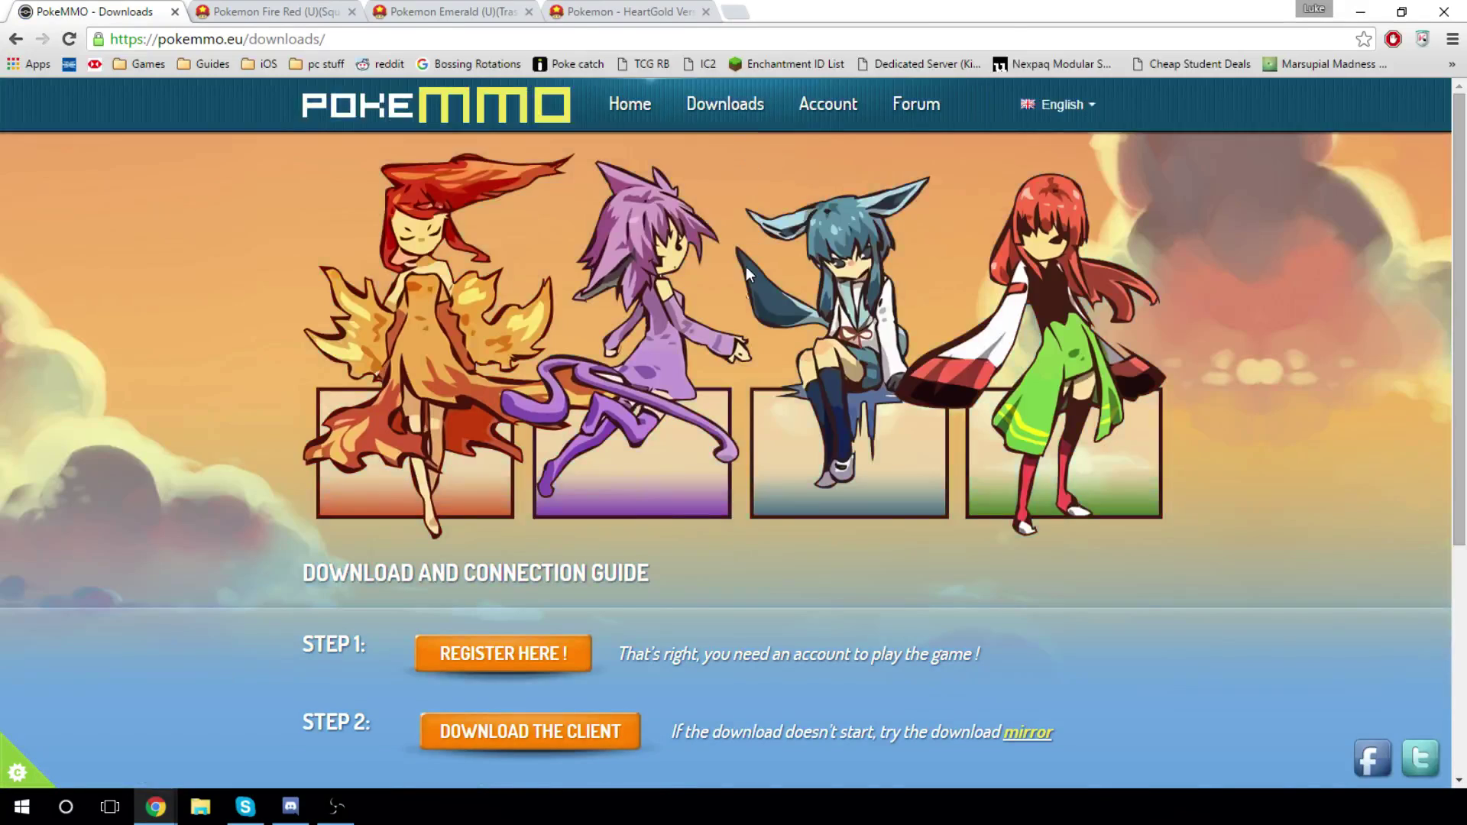
pyautogui.scroll(-3, 747, 269)
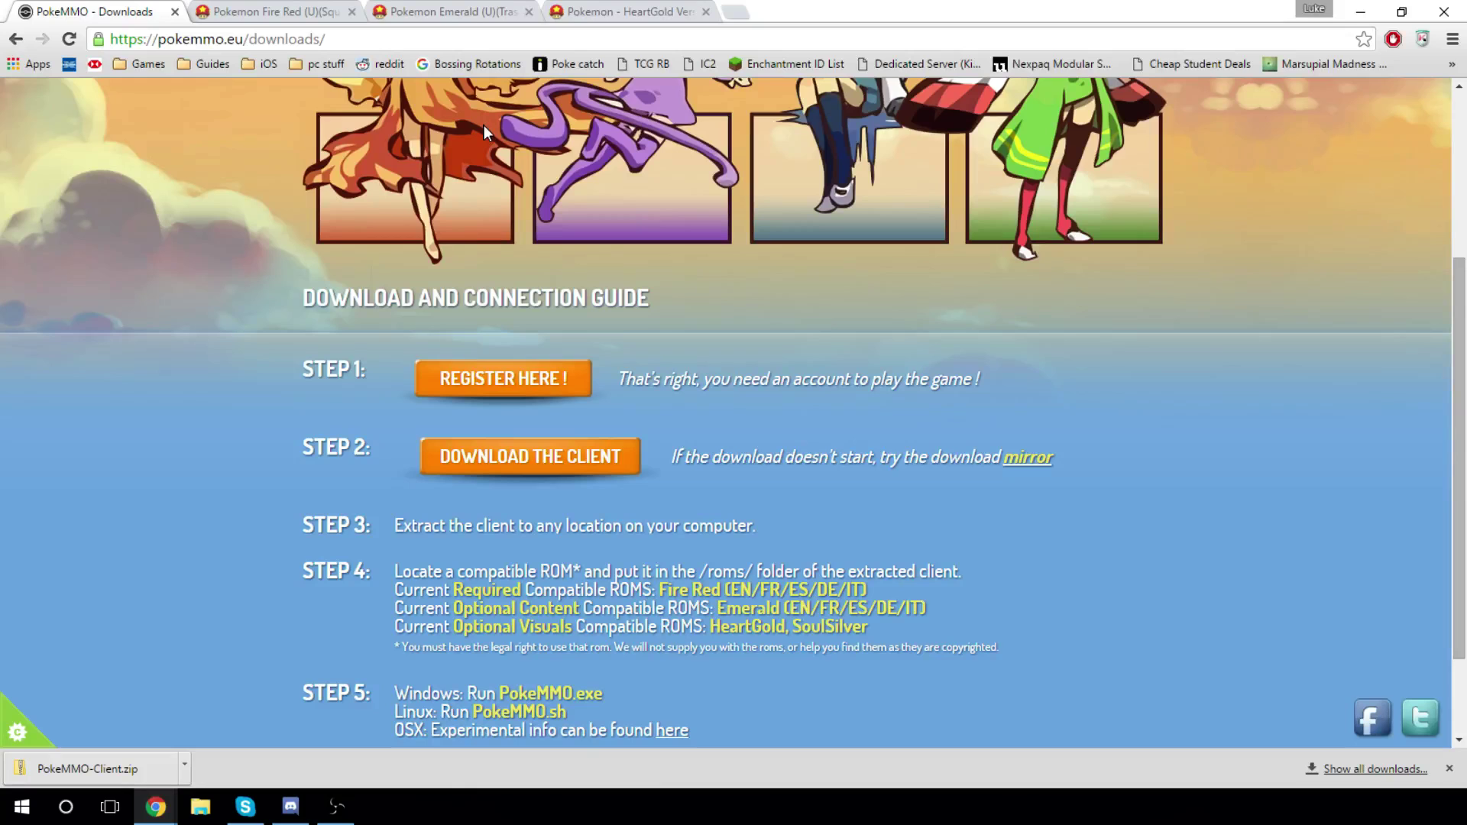
pyautogui.scroll(3, 483, 126)
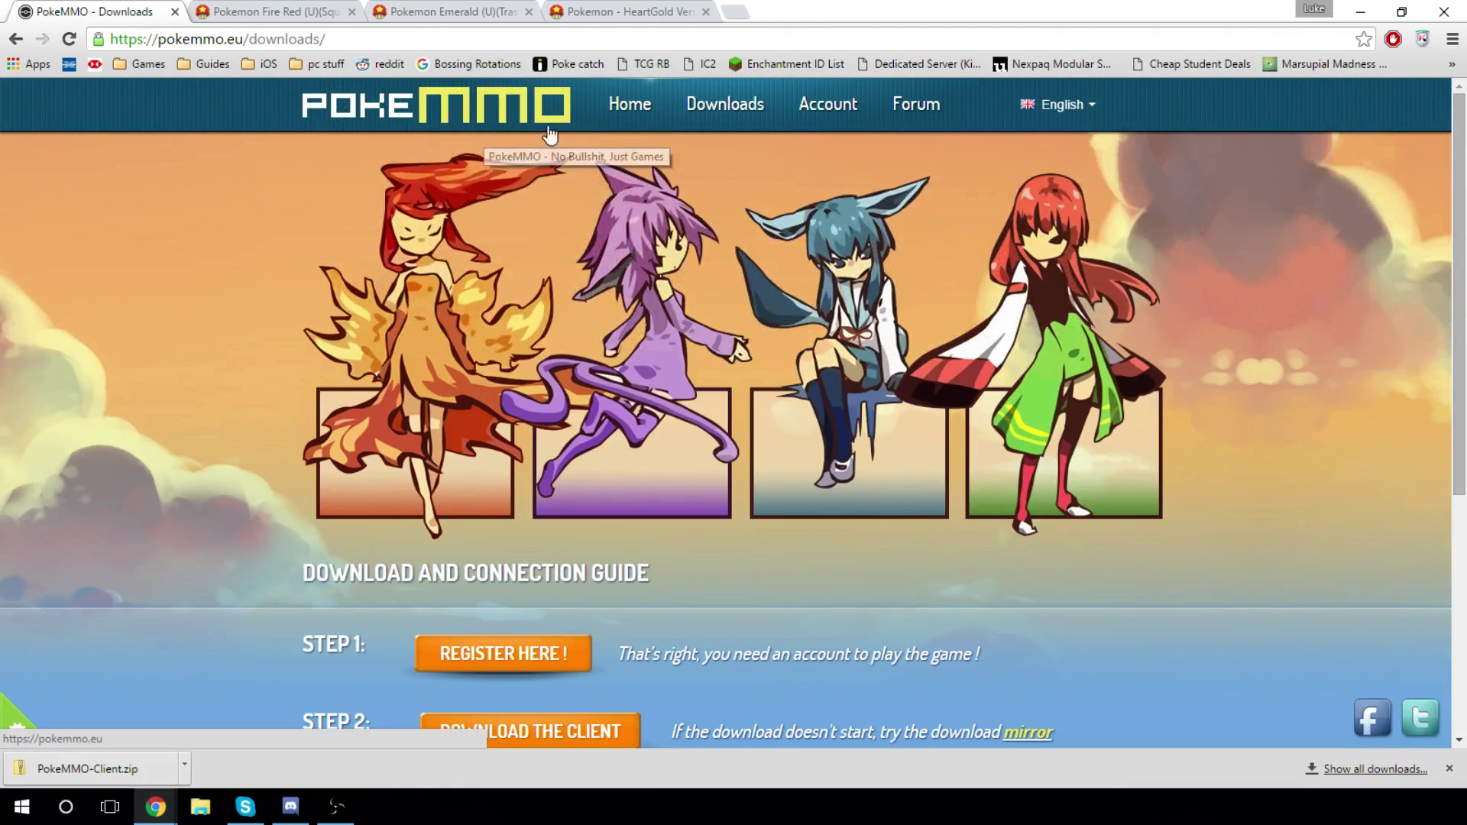
pyautogui.click(642, 109)
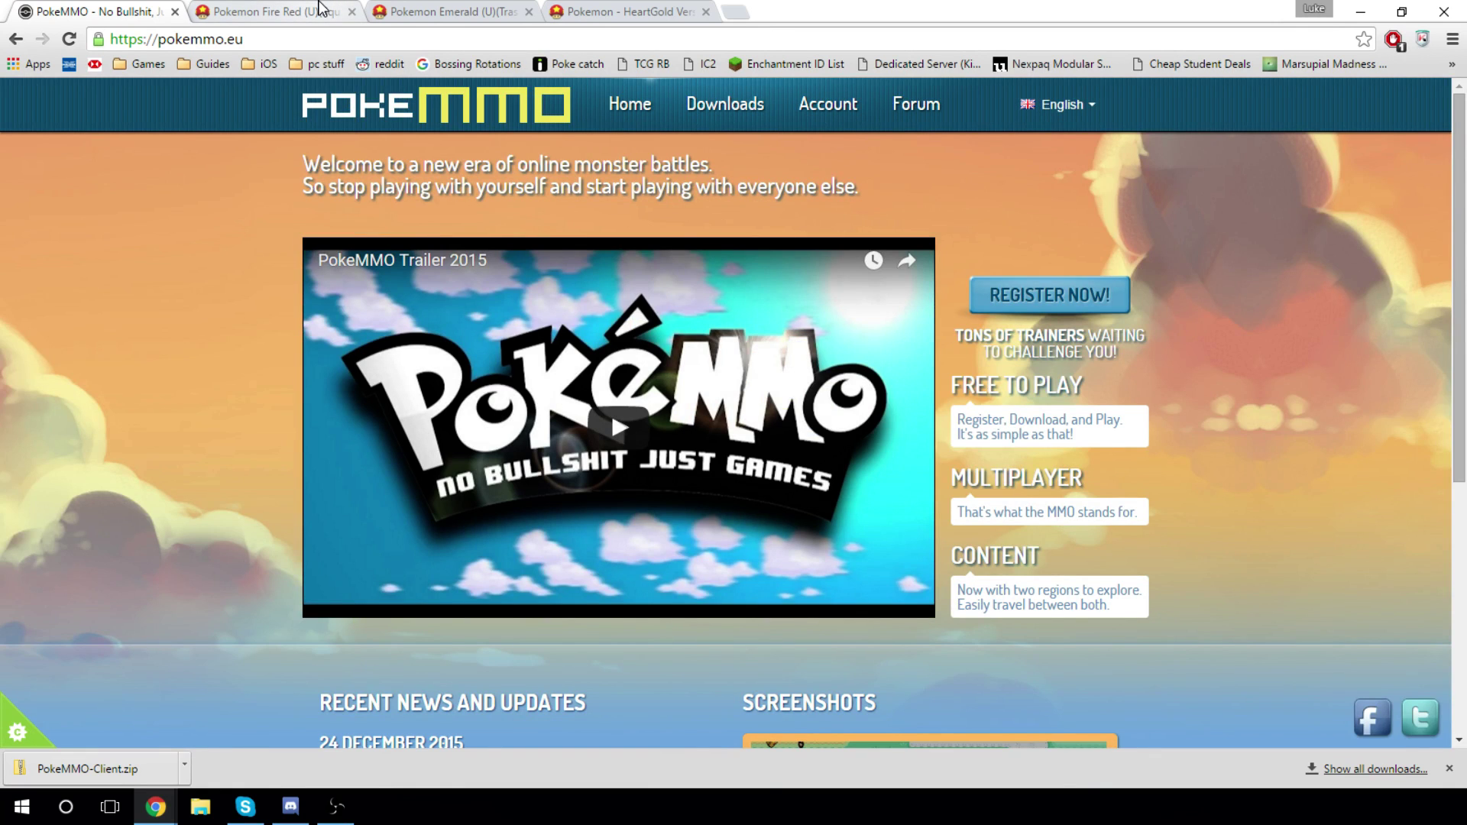
# Download the Pokemon Fire Red (U)(Squirrels) ROM from its open Emuparadise page
pyautogui.click(321, 10)
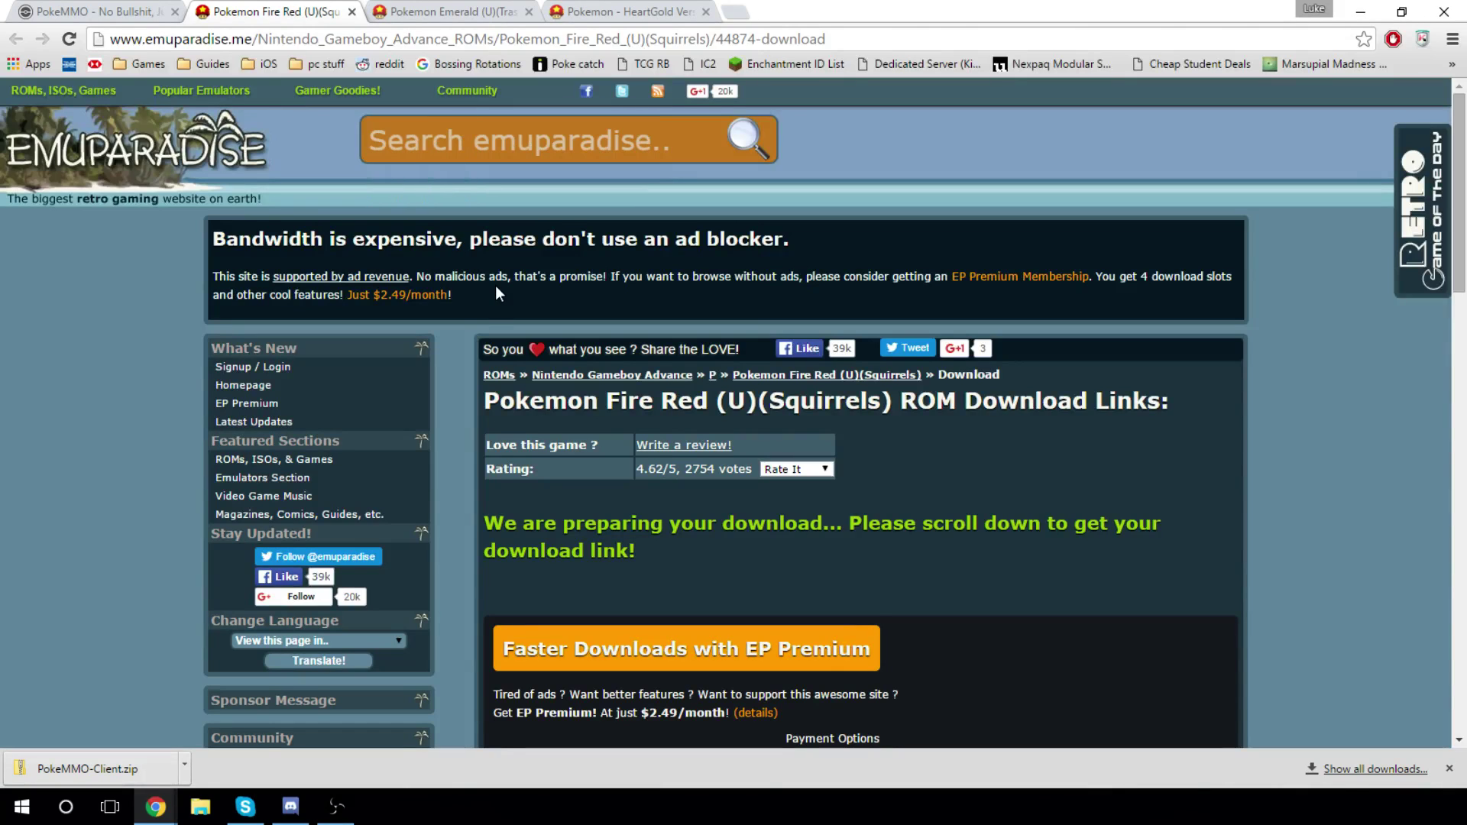
pyautogui.scroll(-2, 496, 286)
pyautogui.scroll(-5, 622, 321)
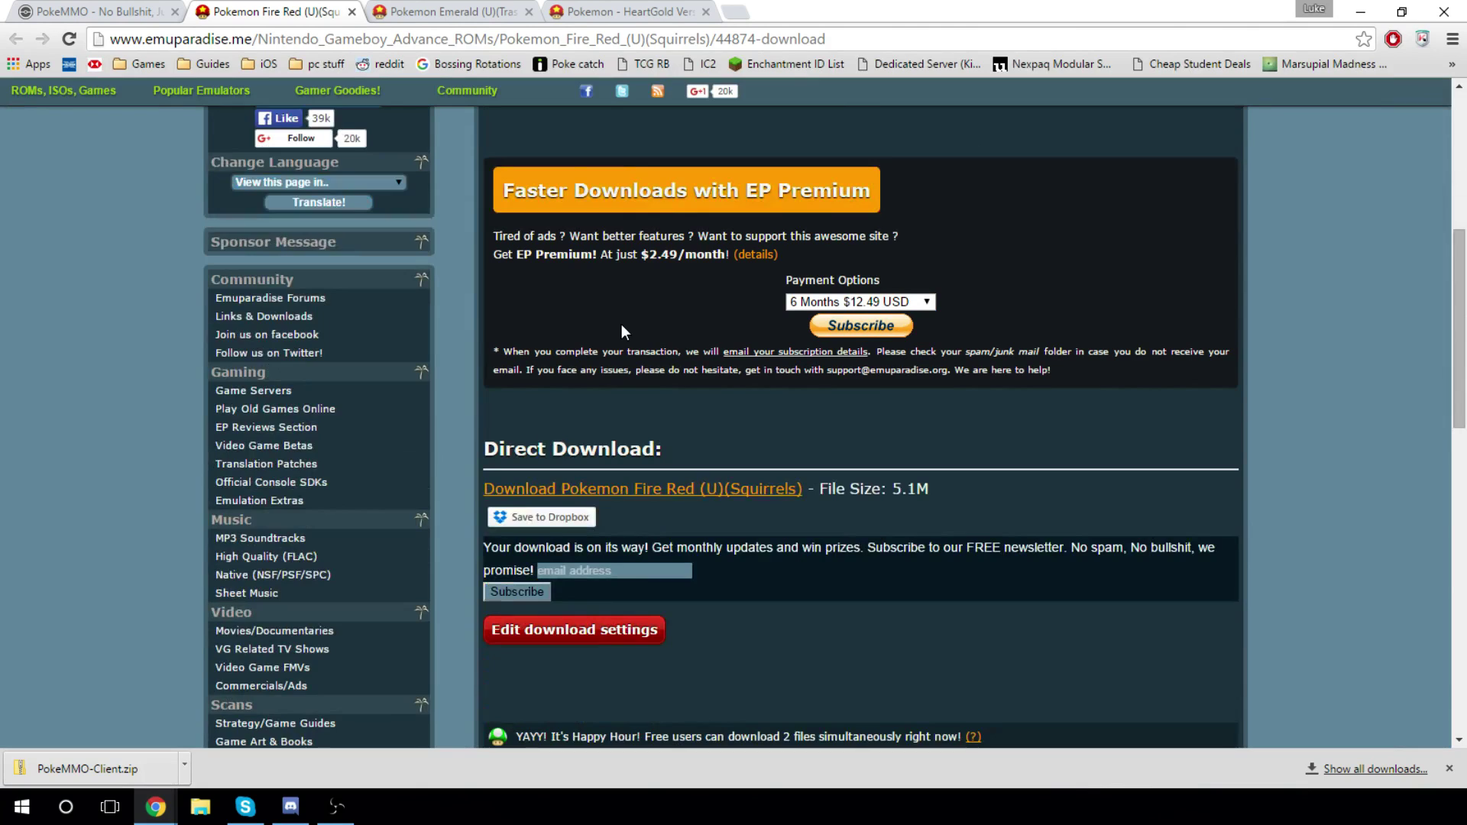
pyautogui.click(636, 394)
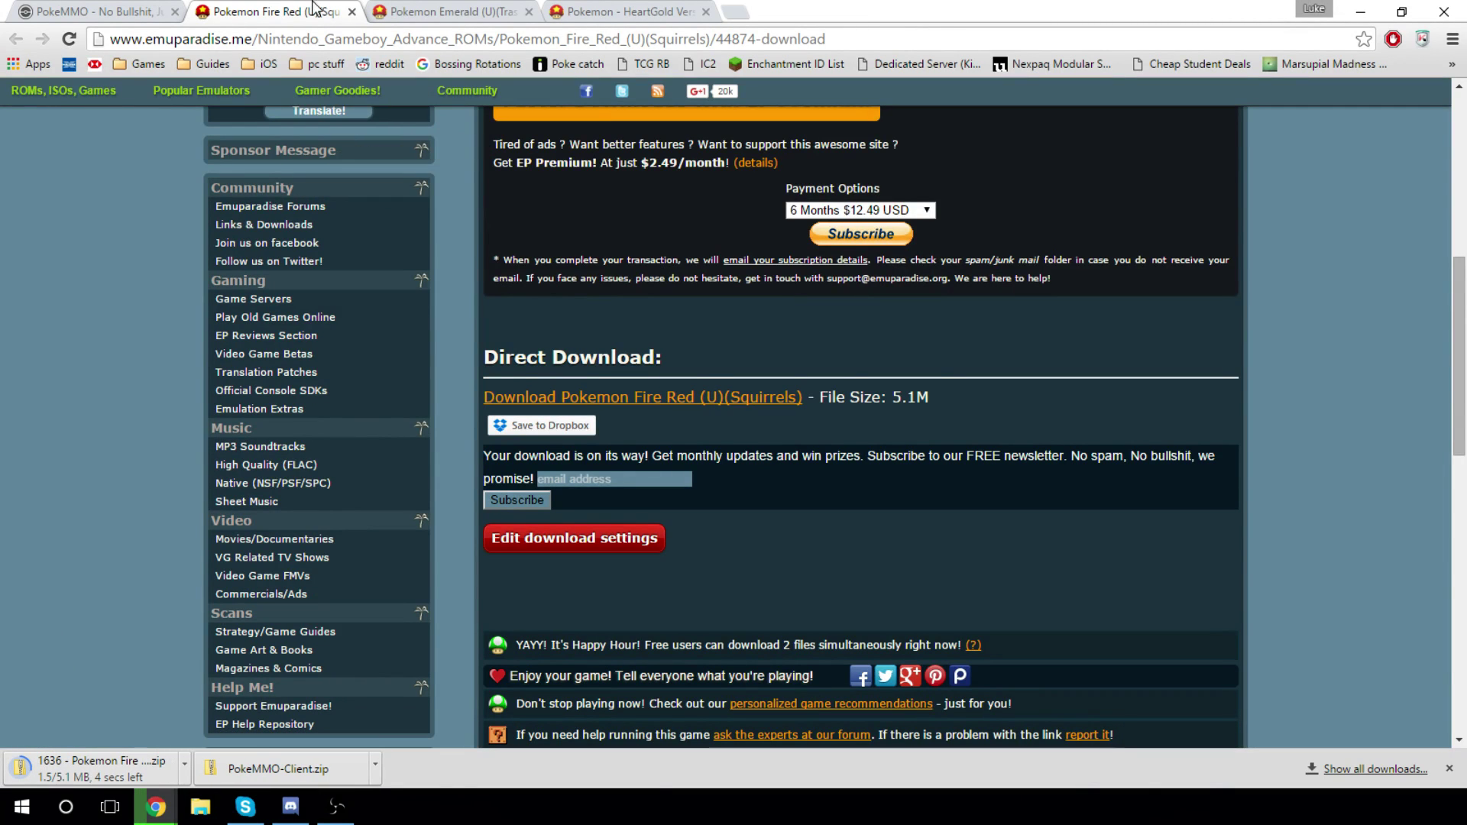
# Download the Pokemon Emerald (U)(TrashMan) ROM from its open Emuparadise page
pyautogui.click(421, 13)
pyautogui.scroll(-6, 767, 481)
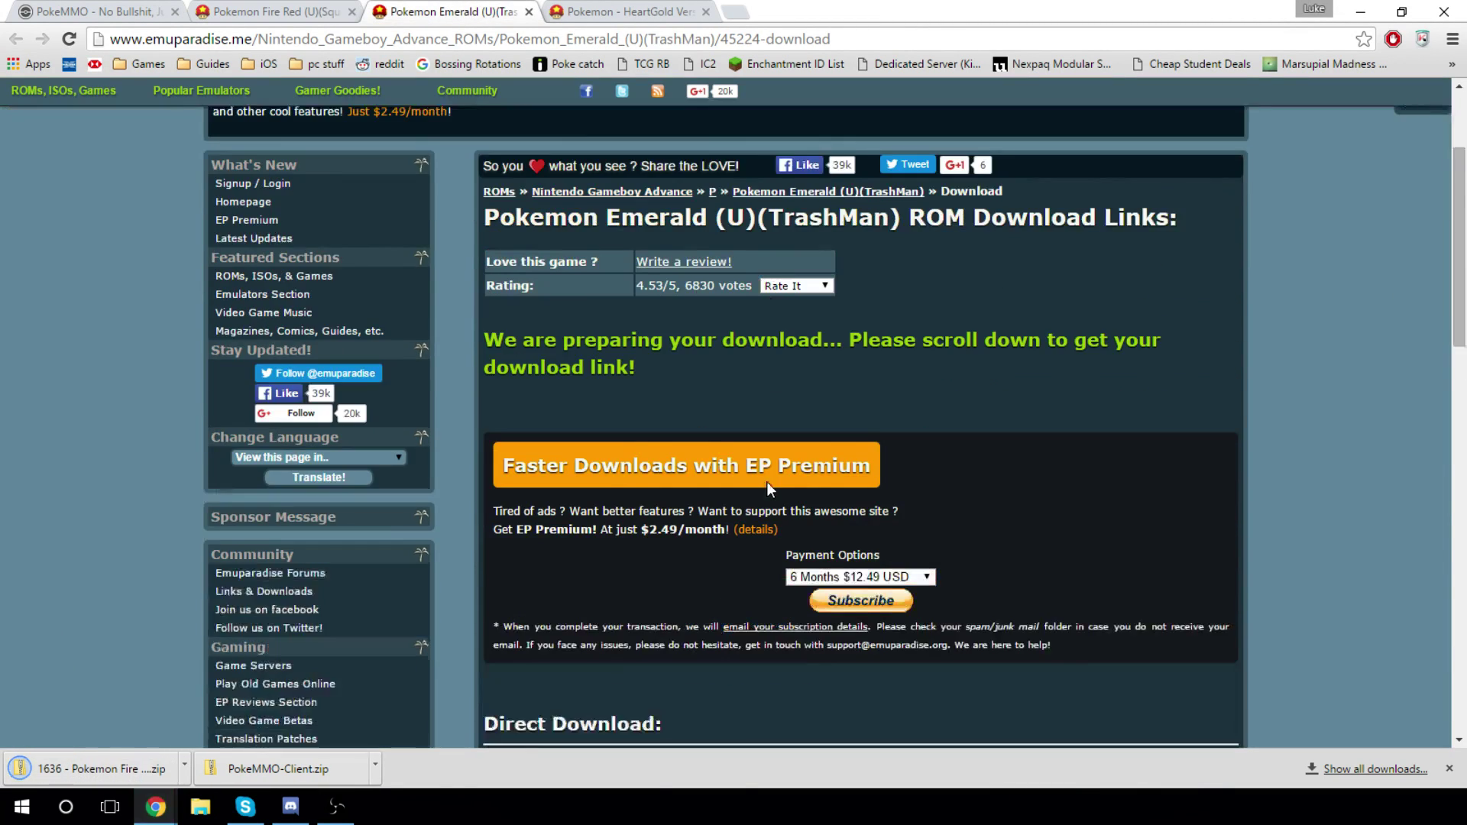
pyautogui.click(607, 487)
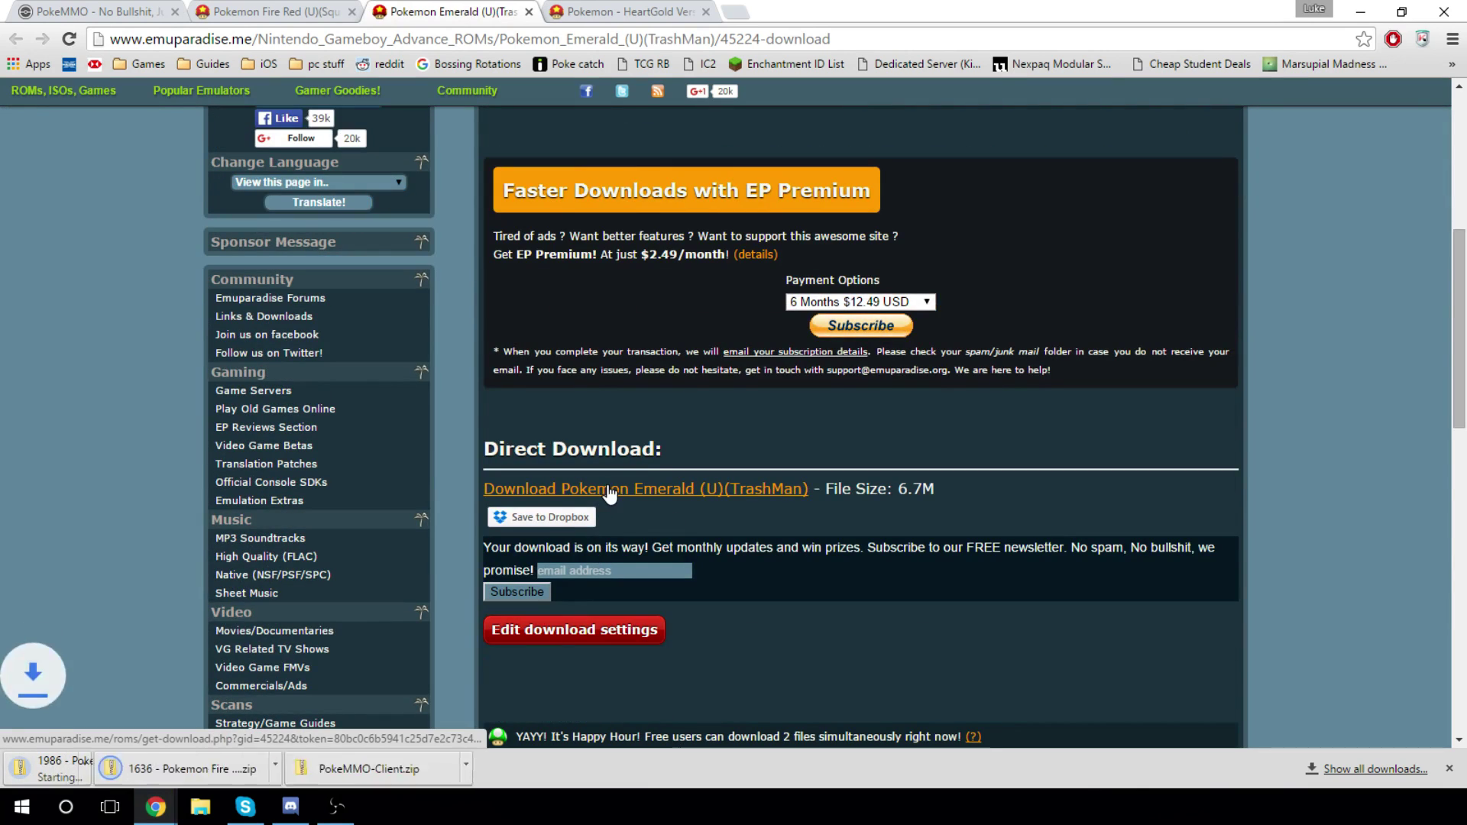
# Download the Pokemon HeartGold Version (U) ROM from its open Emuparadise page
pyautogui.click(634, 11)
pyautogui.scroll(-6, 611, 344)
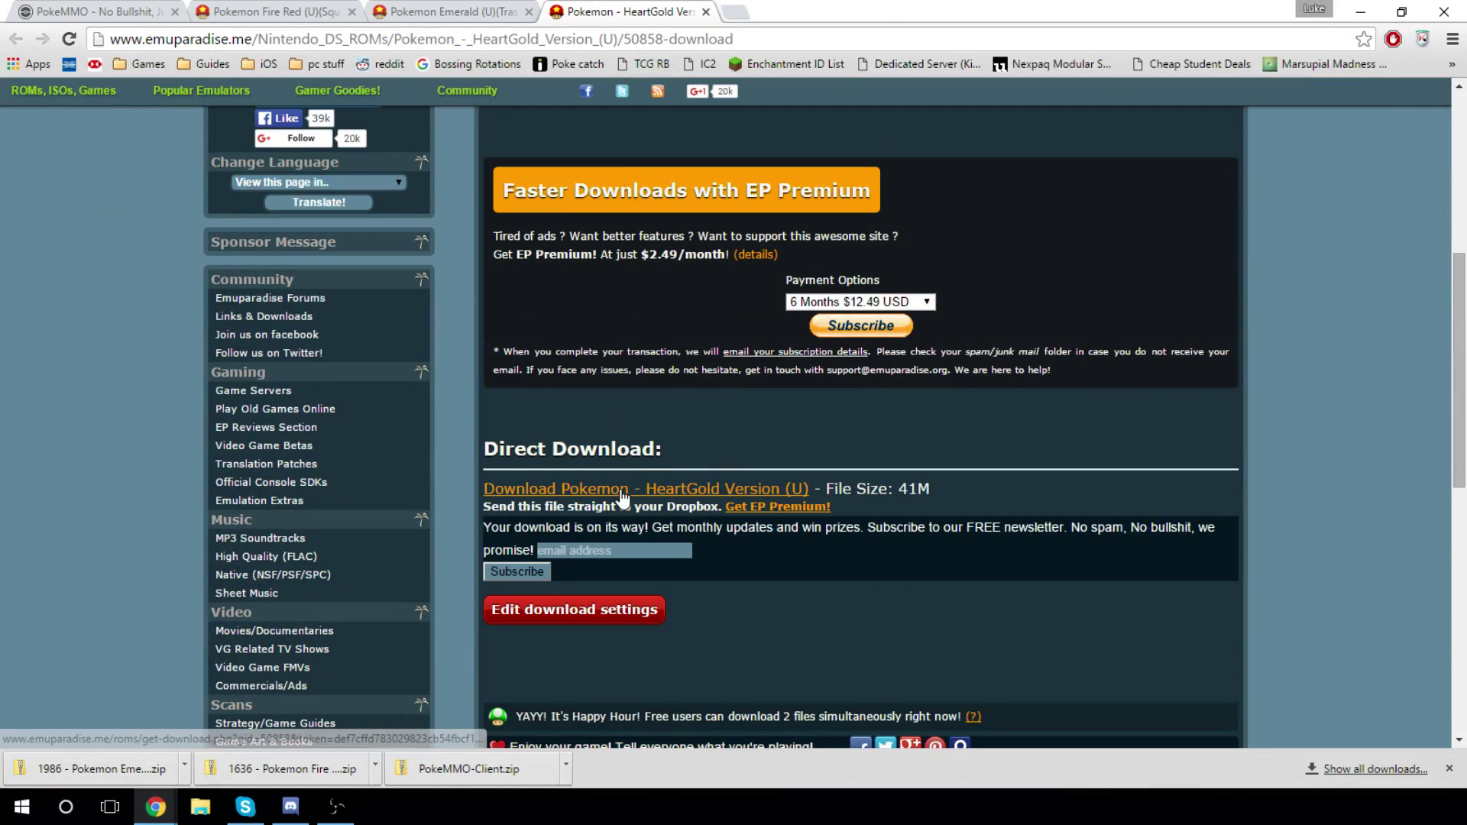
pyautogui.click(622, 492)
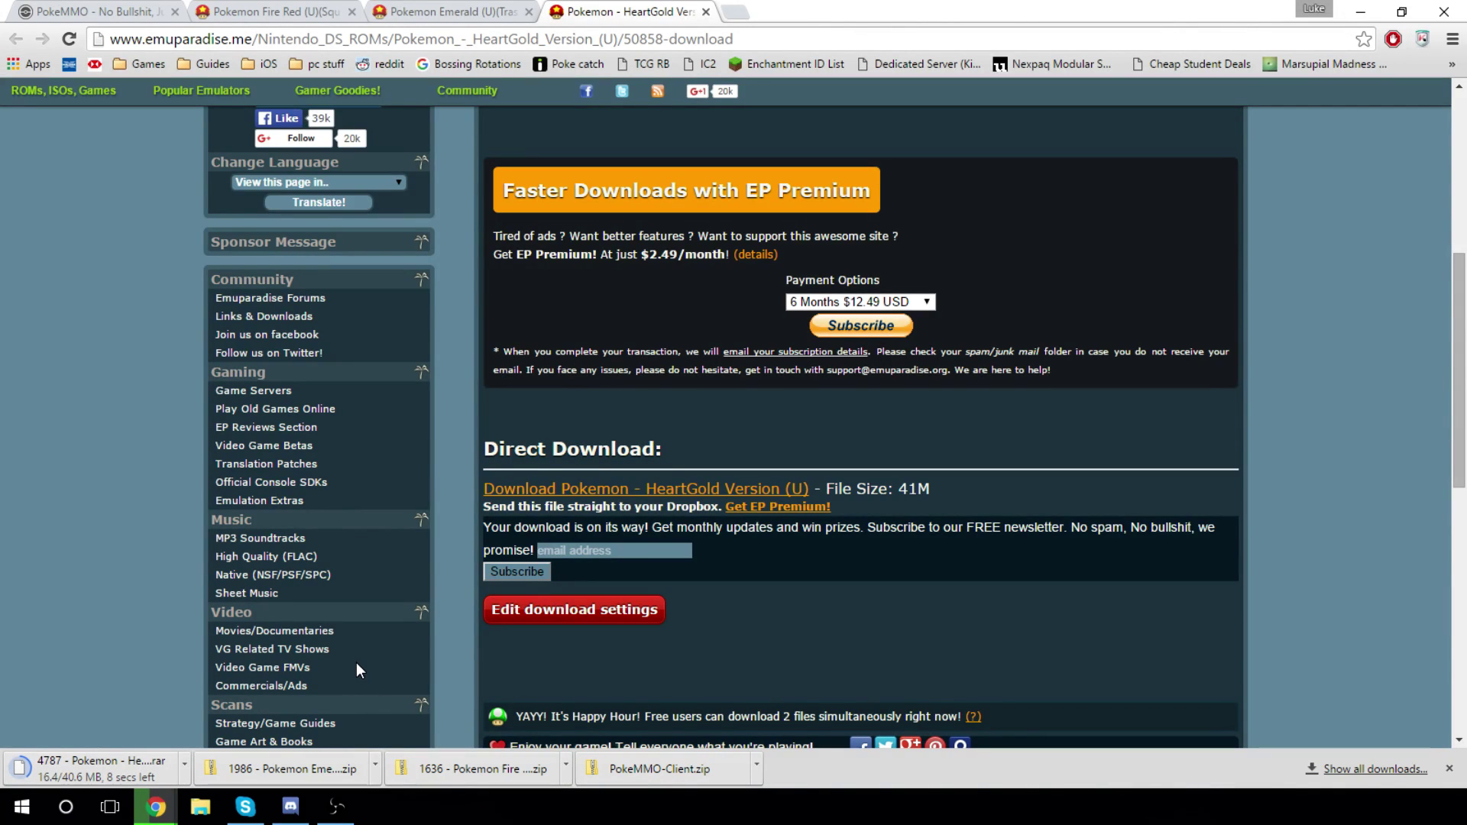
# Switch to File Explorer, show the Downloads folder and move its window slightly higher on the screen
pyautogui.click(201, 807)
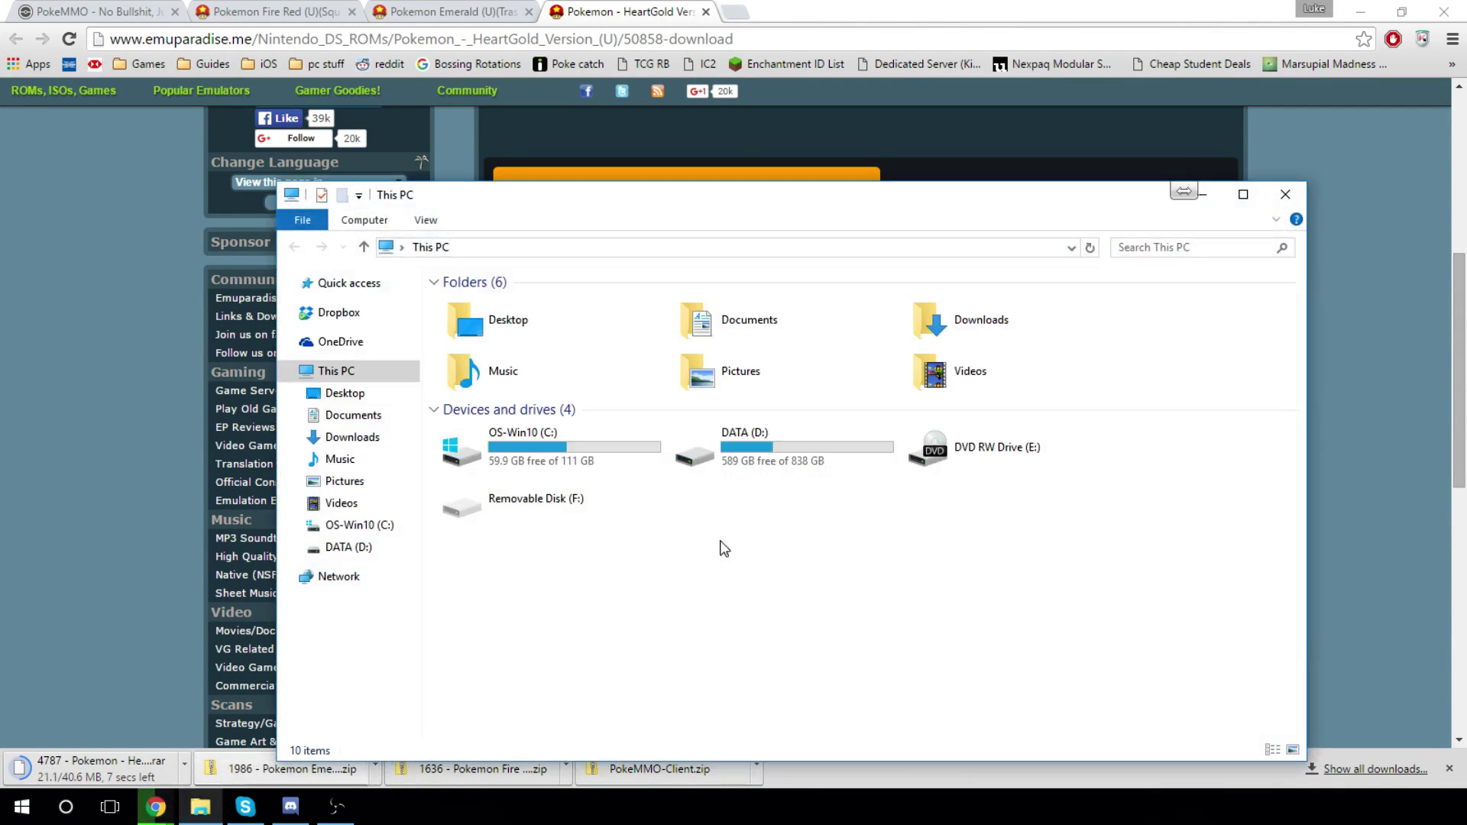
pyautogui.click(352, 438)
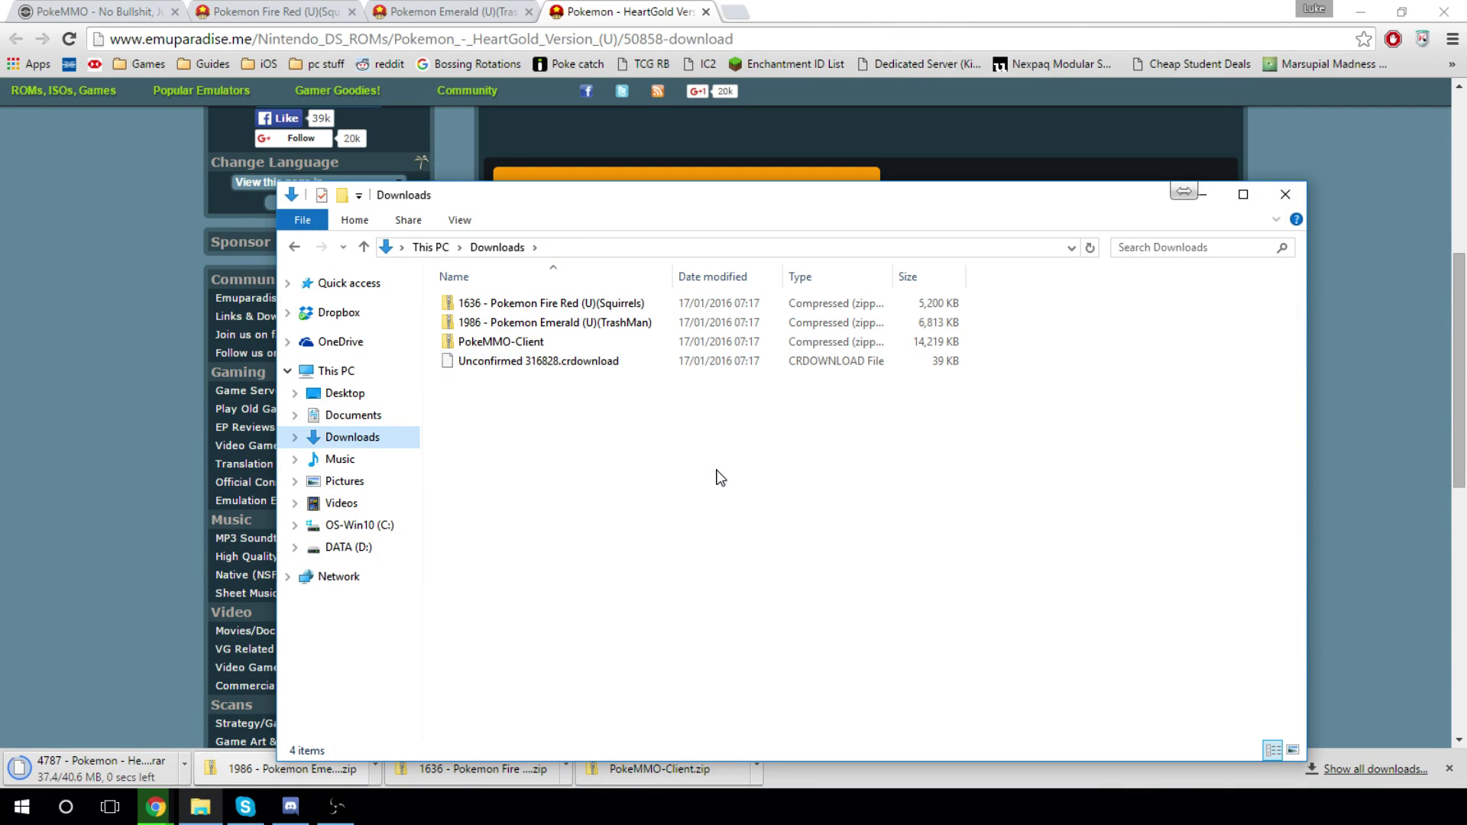
pyautogui.moveTo(772, 205); pyautogui.dragTo(761, 154)
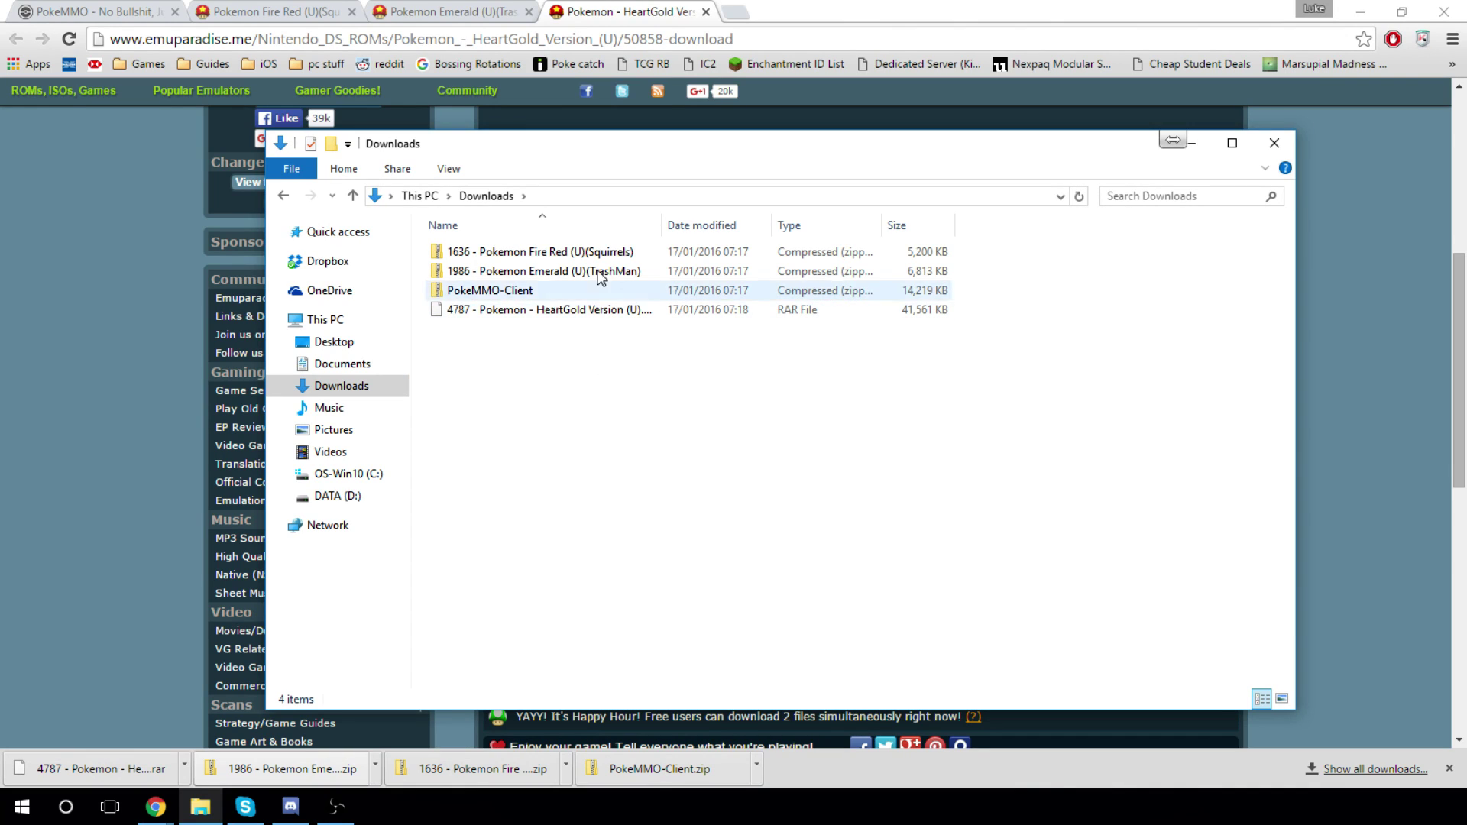
# Extract the Pokemon Fire Red and Pokemon Emerald archives with 7-Zip, each into its own named folder
pyautogui.rightClick(611, 252)
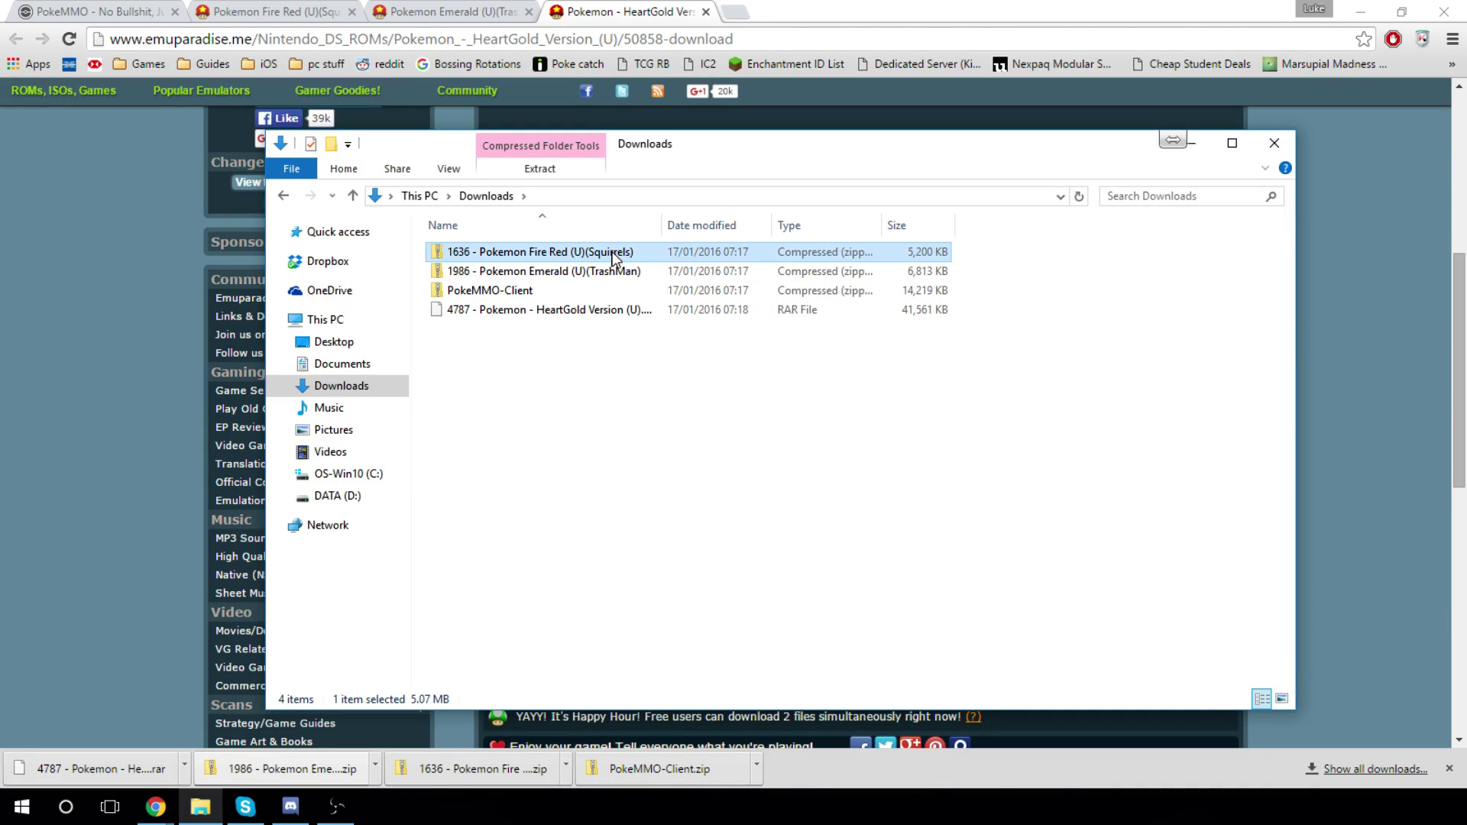
pyautogui.moveTo(770, 344)
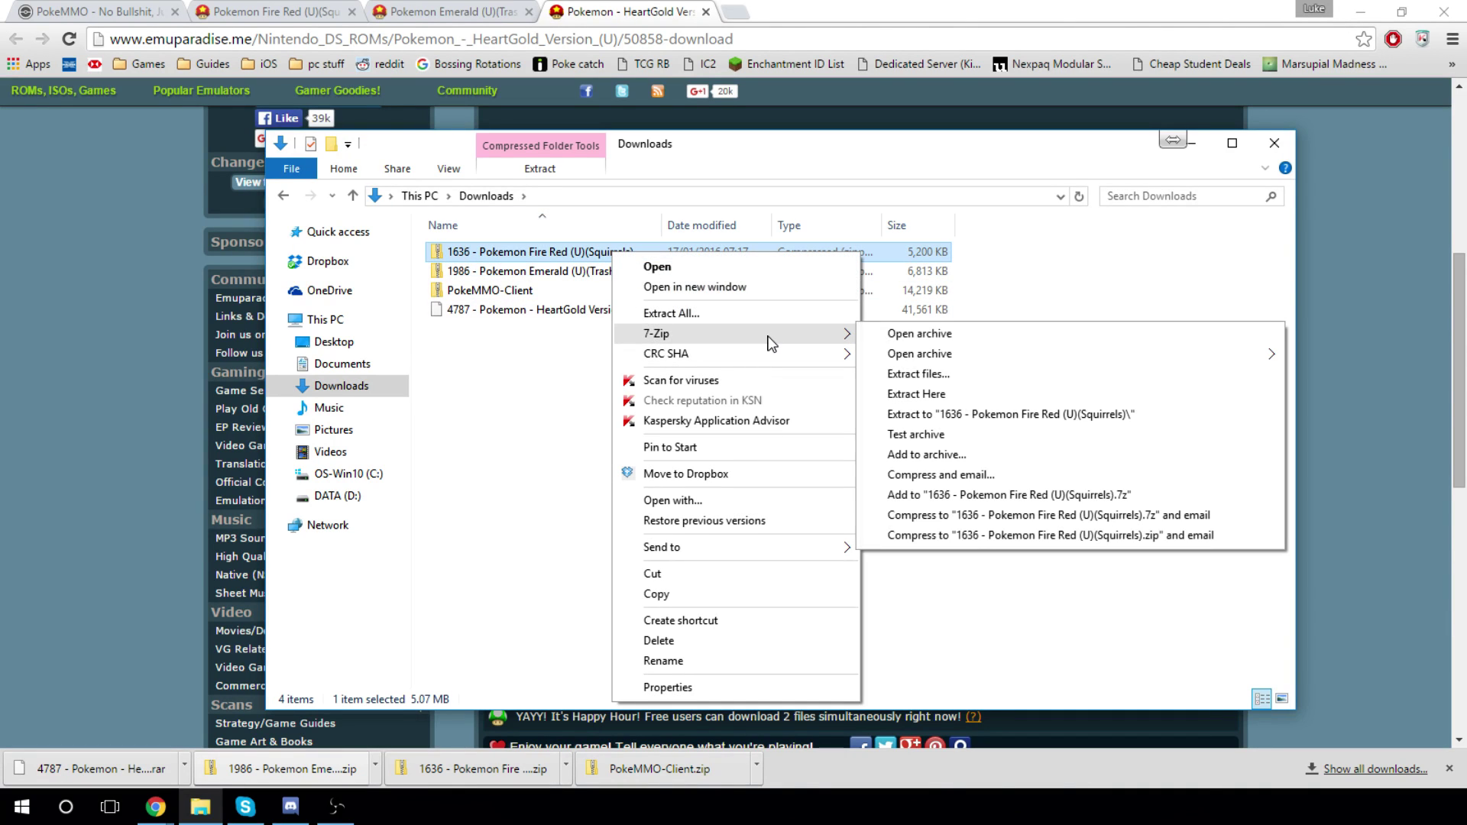
pyautogui.click(929, 417)
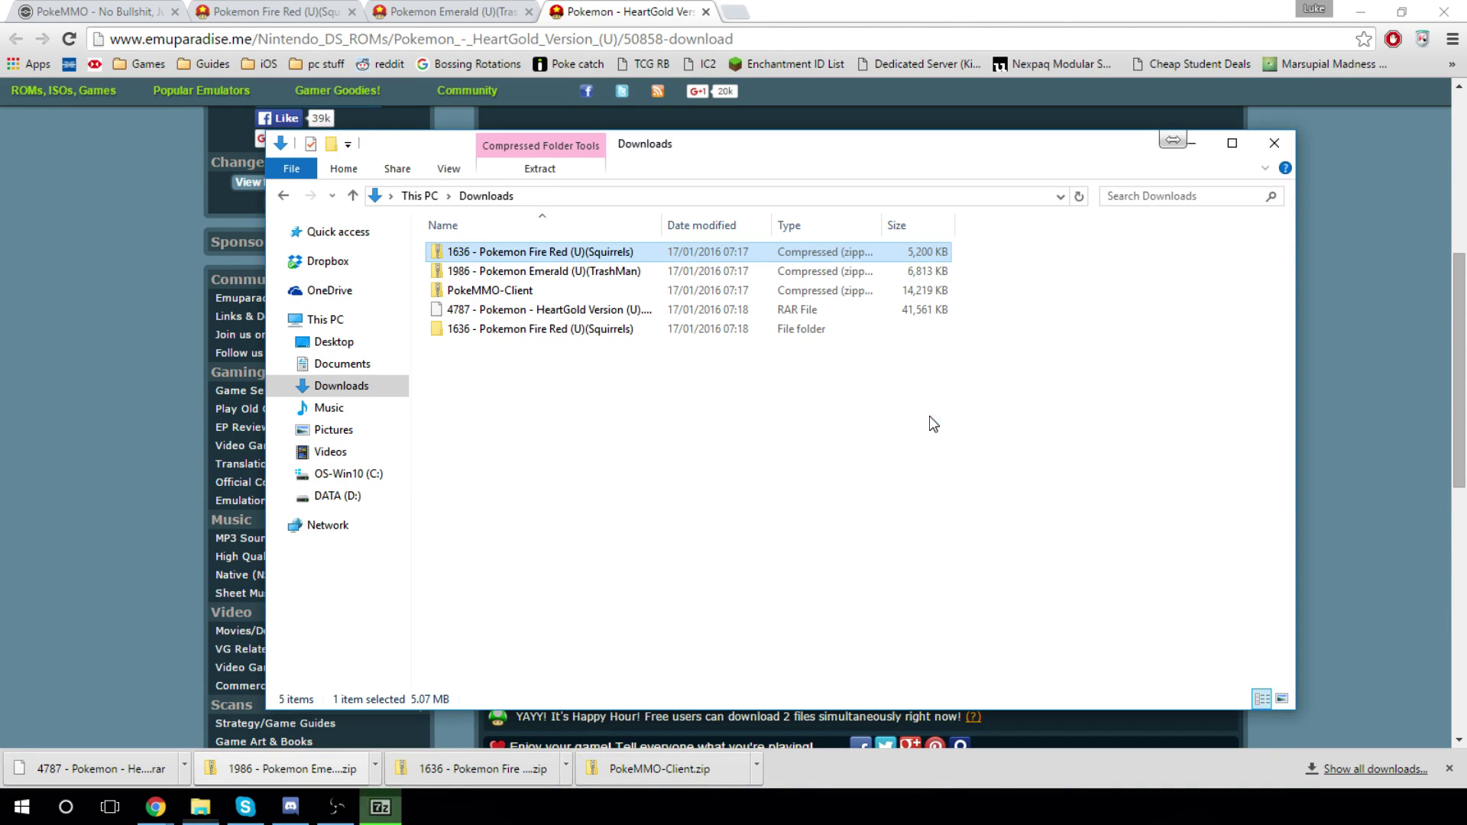
pyautogui.rightClick(597, 270)
pyautogui.moveTo(764, 358)
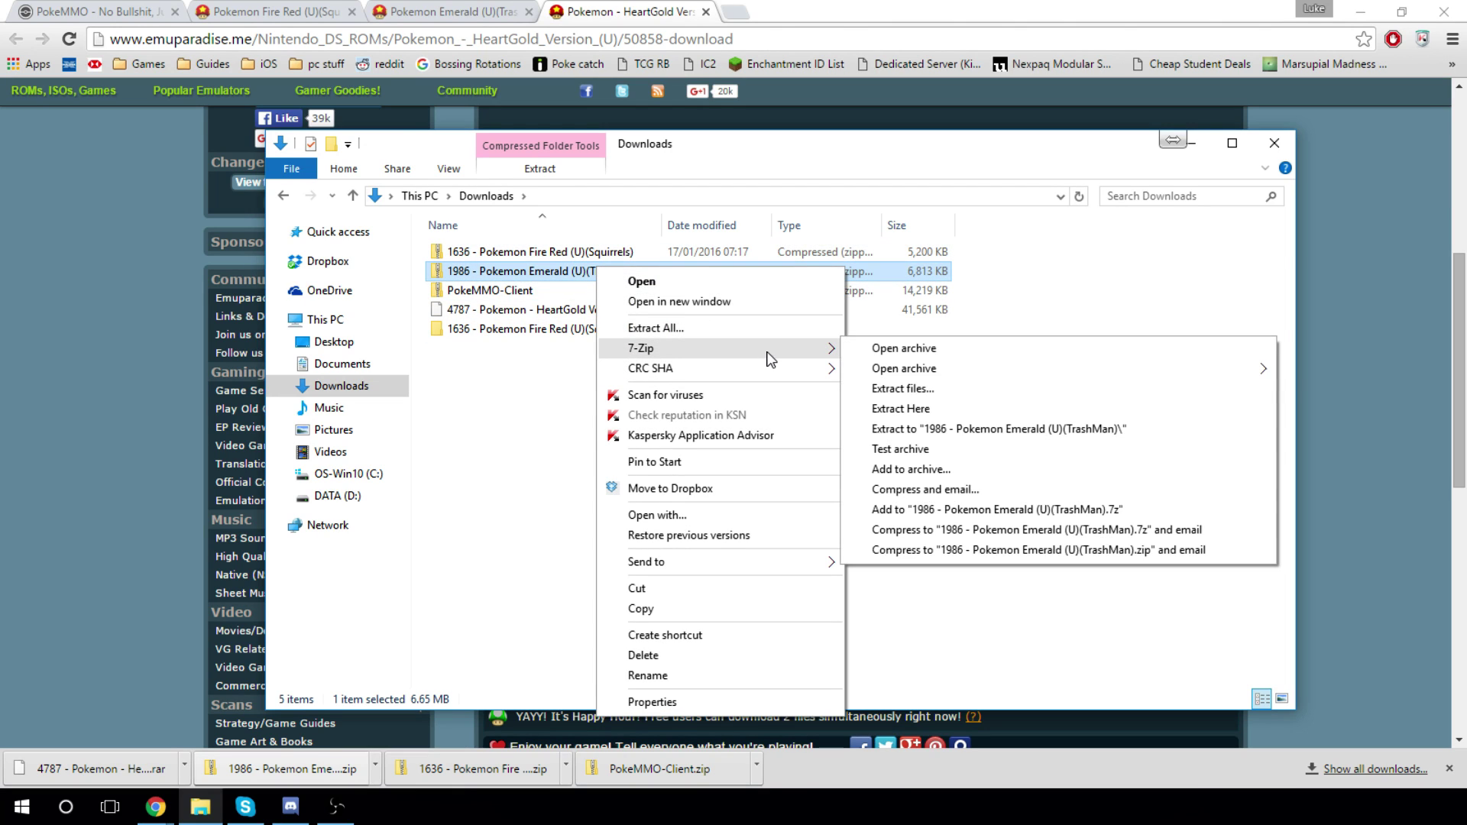
pyautogui.click(915, 426)
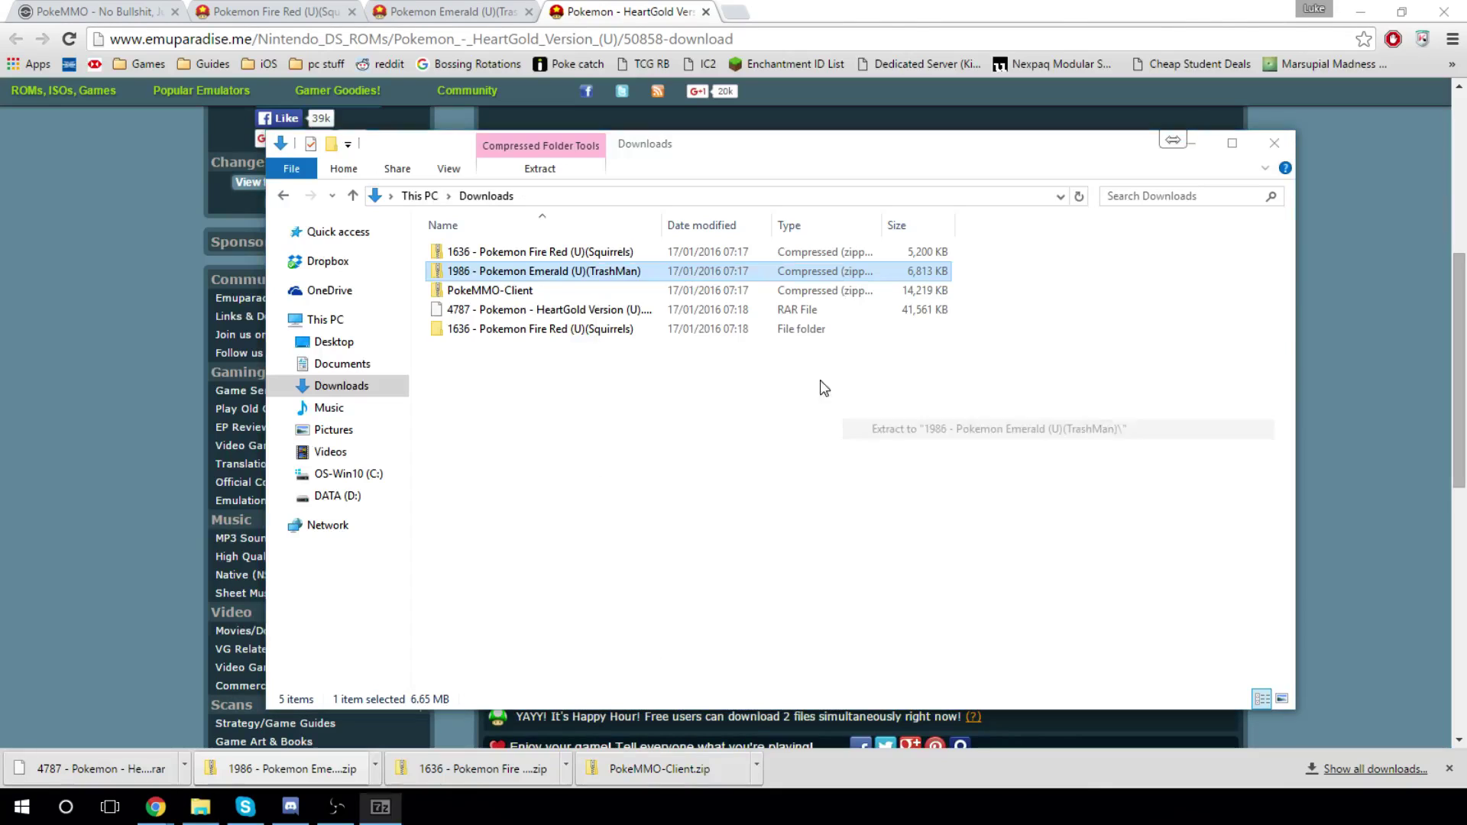
# Extract the PokeMMO-Client and Pokemon HeartGold archives with 7-Zip, each into its own named folder
pyautogui.rightClick(578, 296)
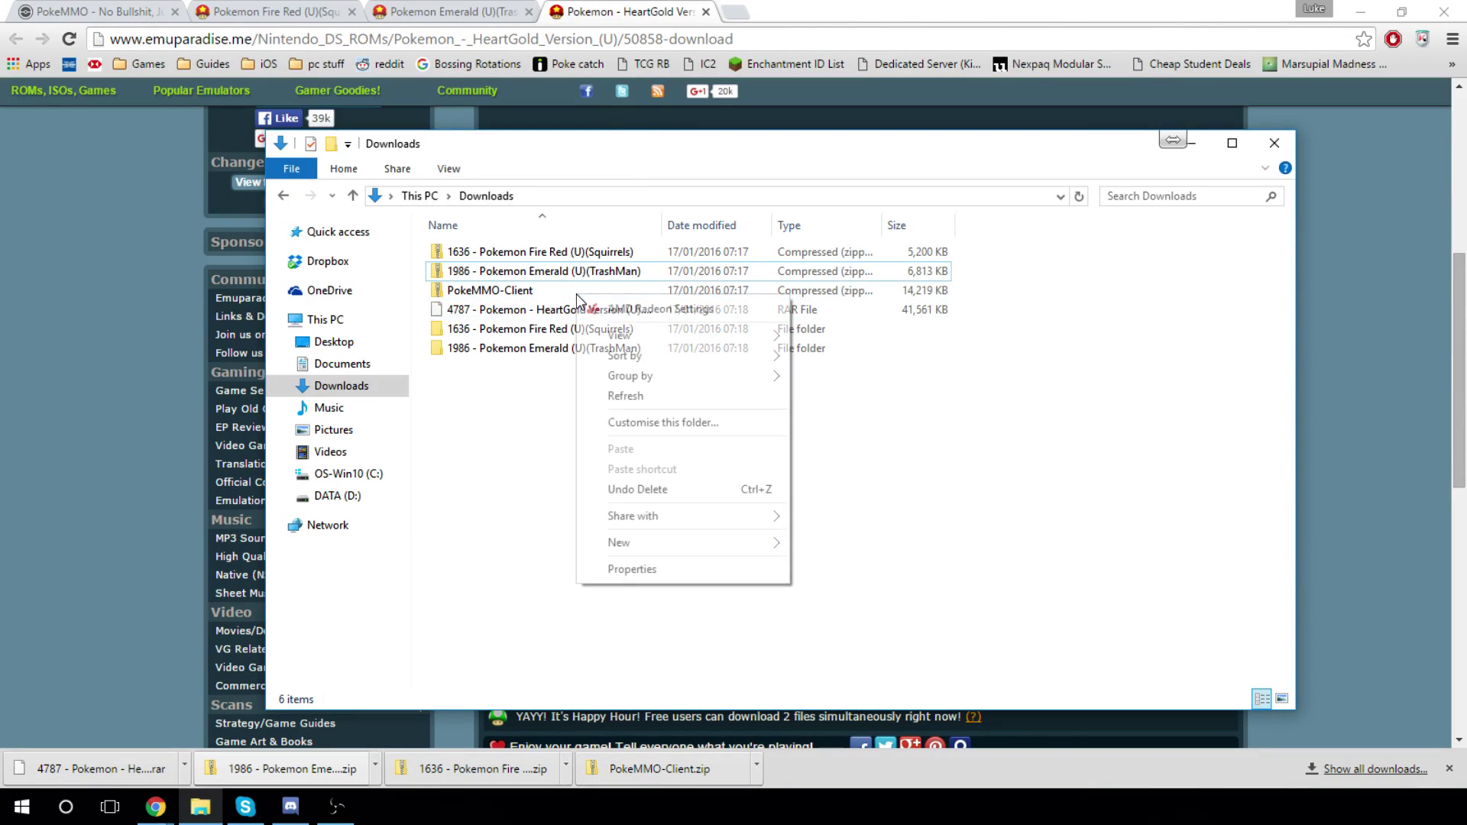
pyautogui.rightClick(506, 291)
pyautogui.moveTo(707, 371)
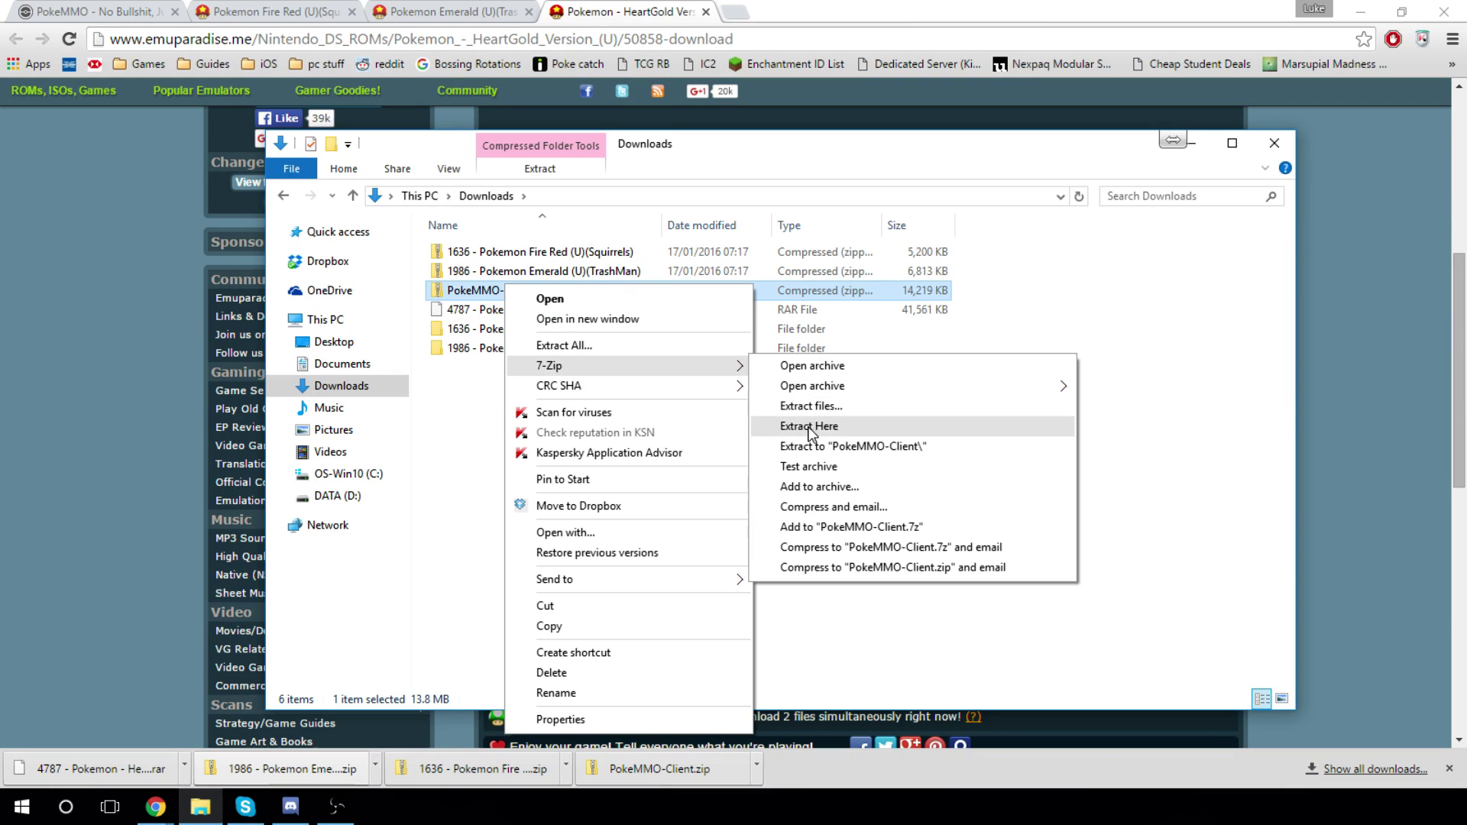
pyautogui.click(823, 448)
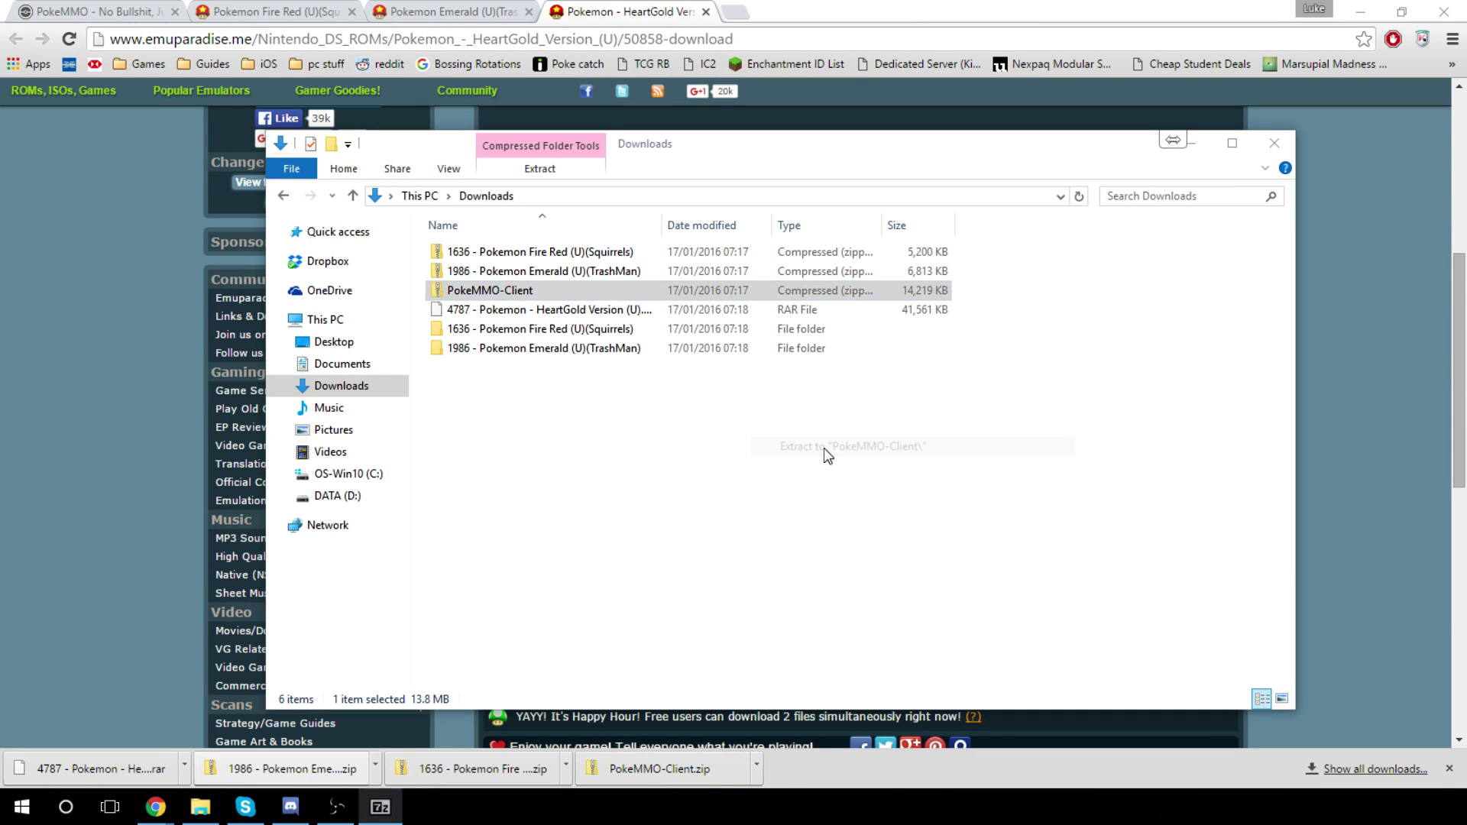
pyautogui.rightClick(547, 315)
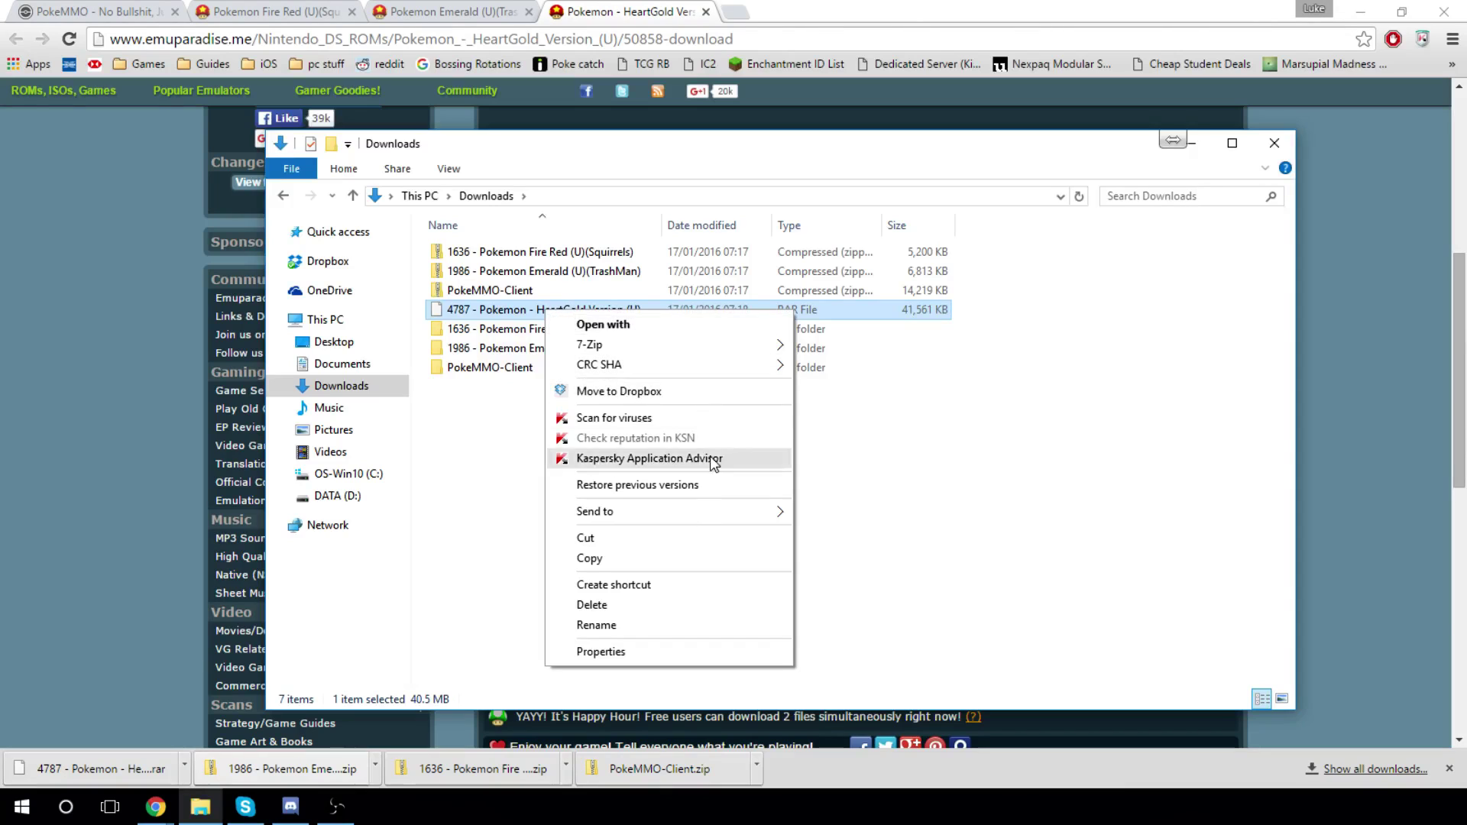
pyautogui.moveTo(756, 345)
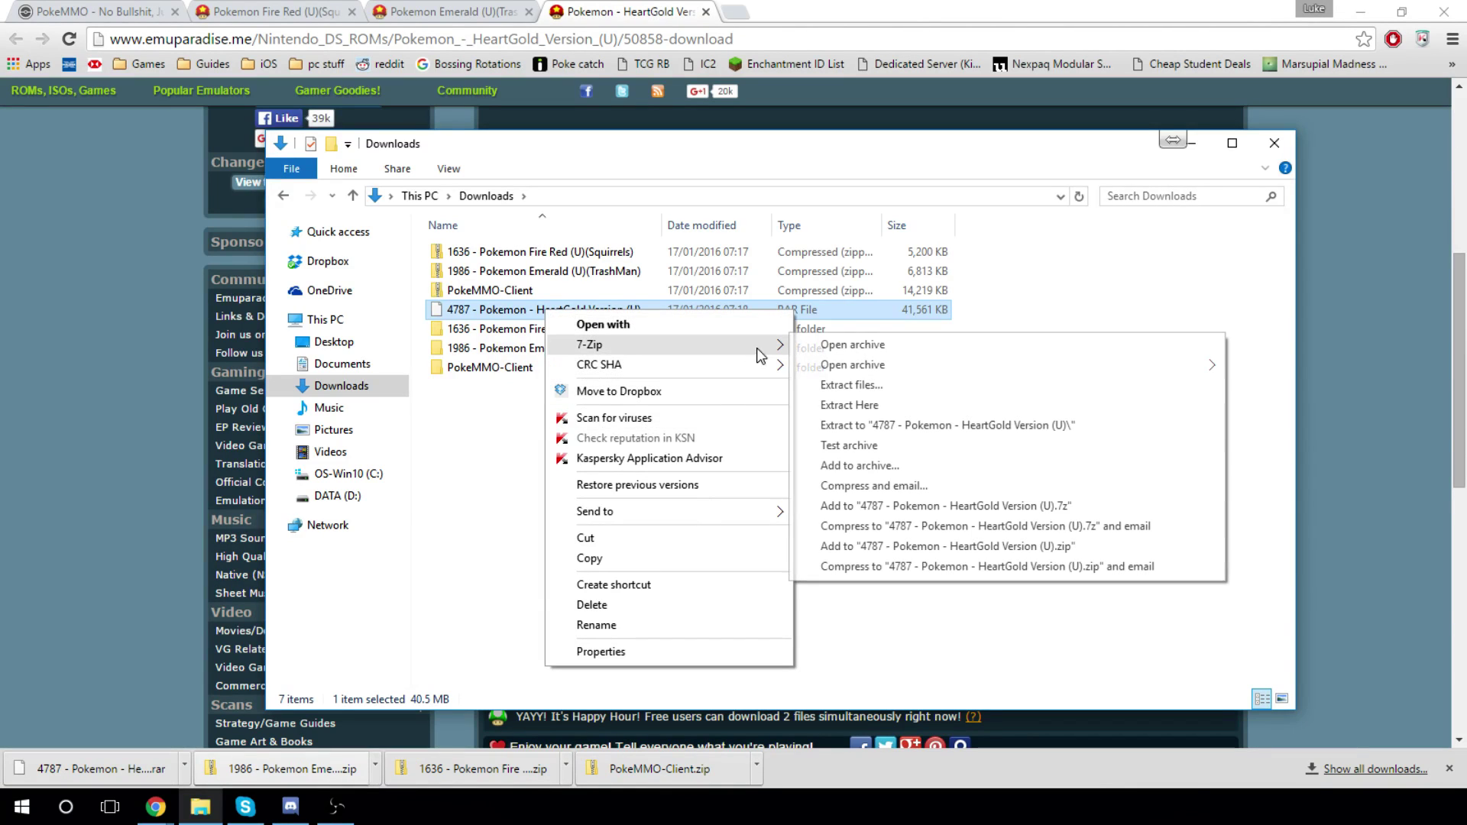
pyautogui.click(866, 426)
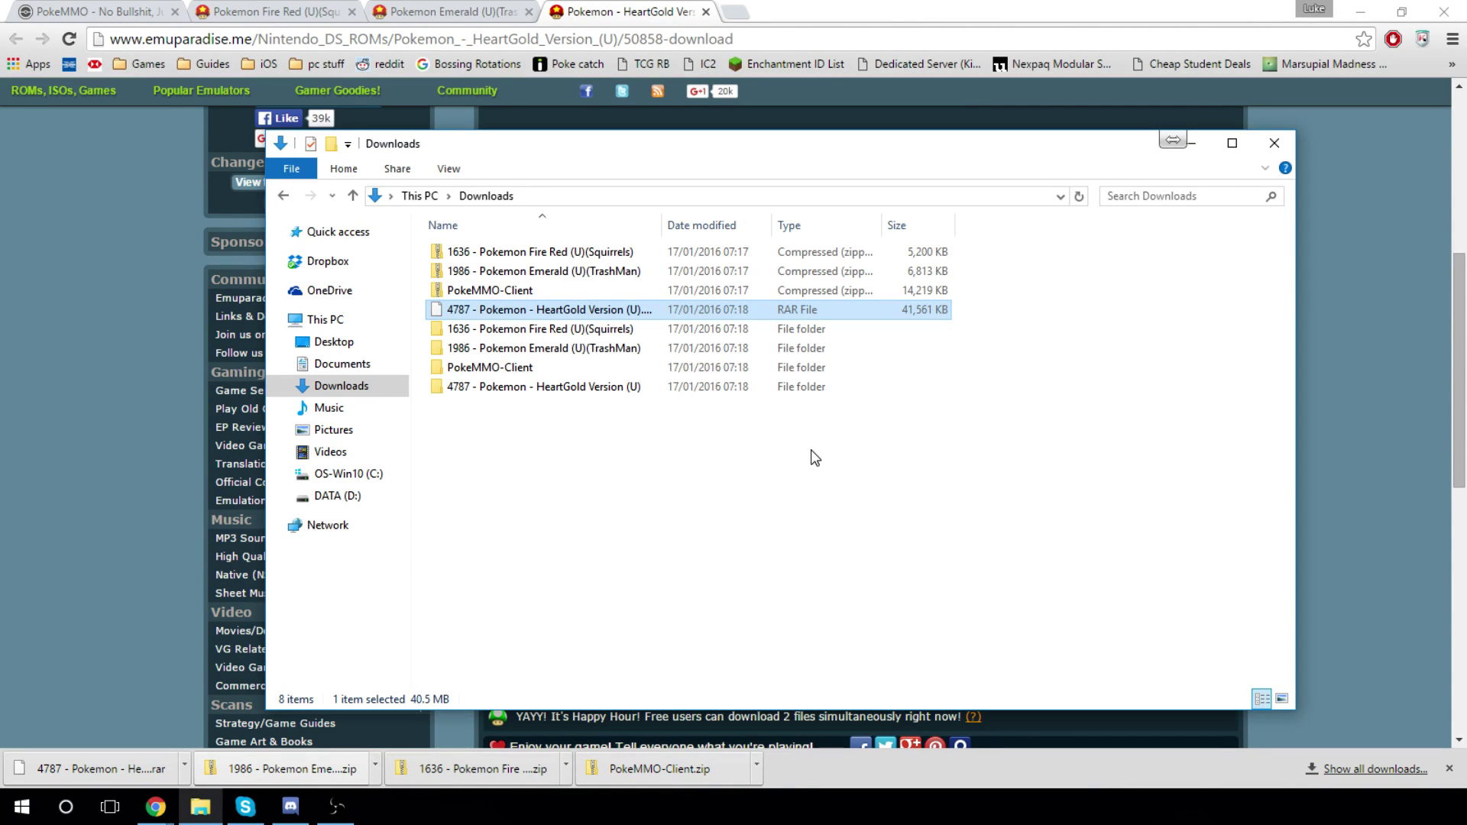
# Delete the four downloaded archive files from Downloads, keeping the extracted folders
pyautogui.moveTo(1005, 261); pyautogui.dragTo(798, 301)
pyautogui.rightClick(791, 290)
pyautogui.click(841, 602)
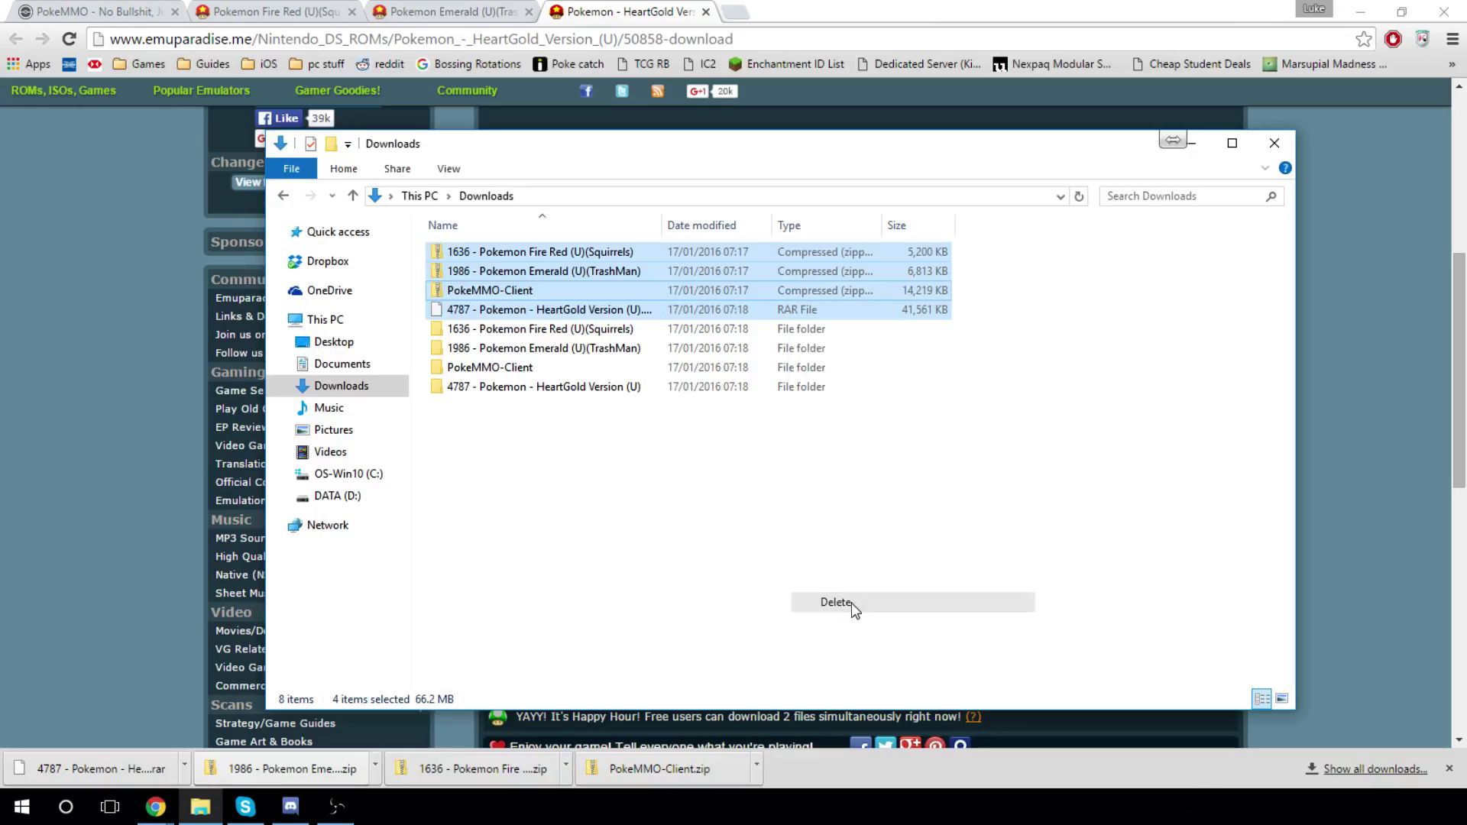
pyautogui.click(822, 418)
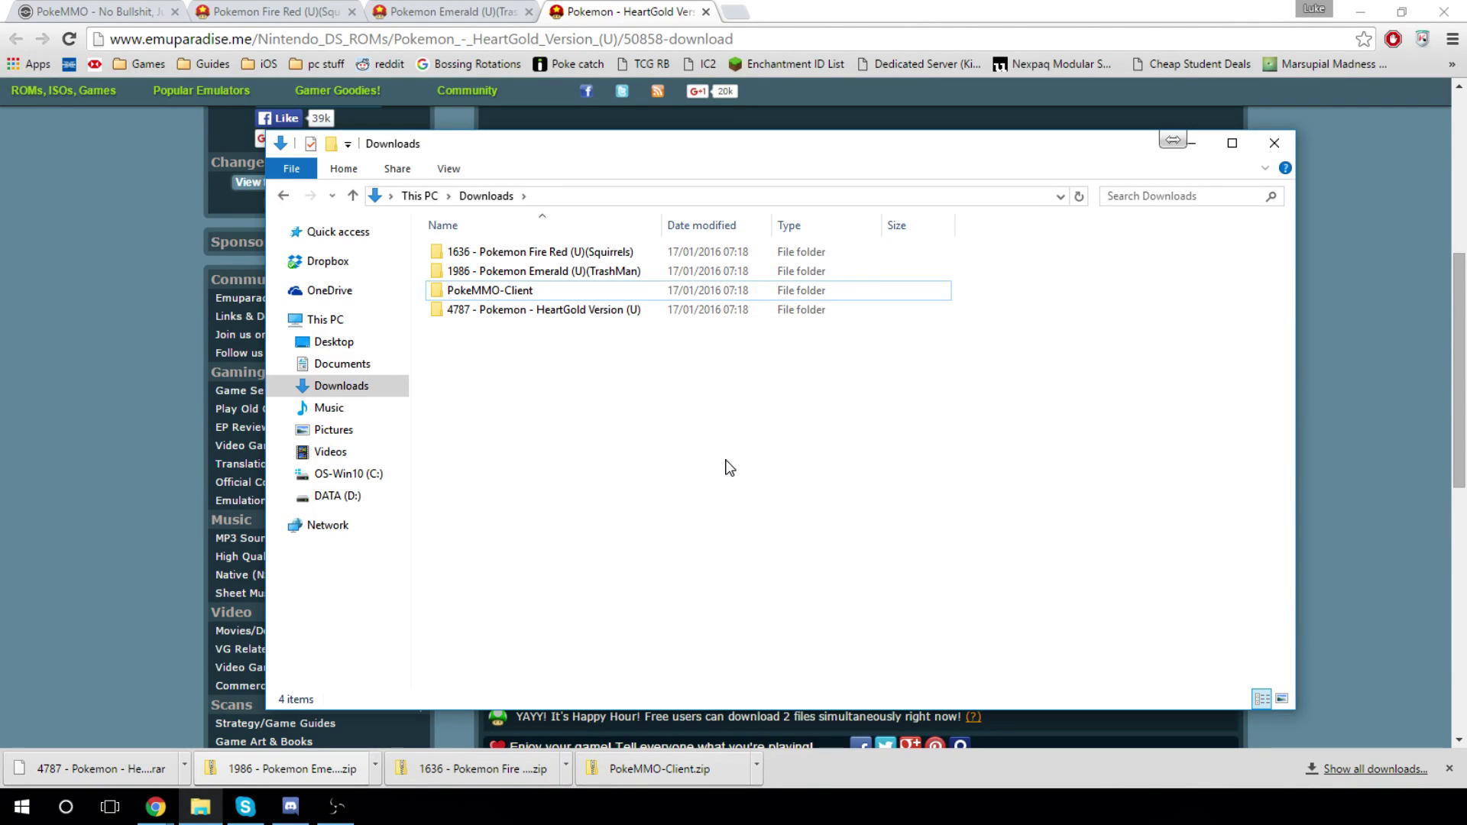
# Move the PokeMMO-Client folder from Downloads into Program Files (x86) on the DATA (D:) drive
pyautogui.rightClick(493, 292)
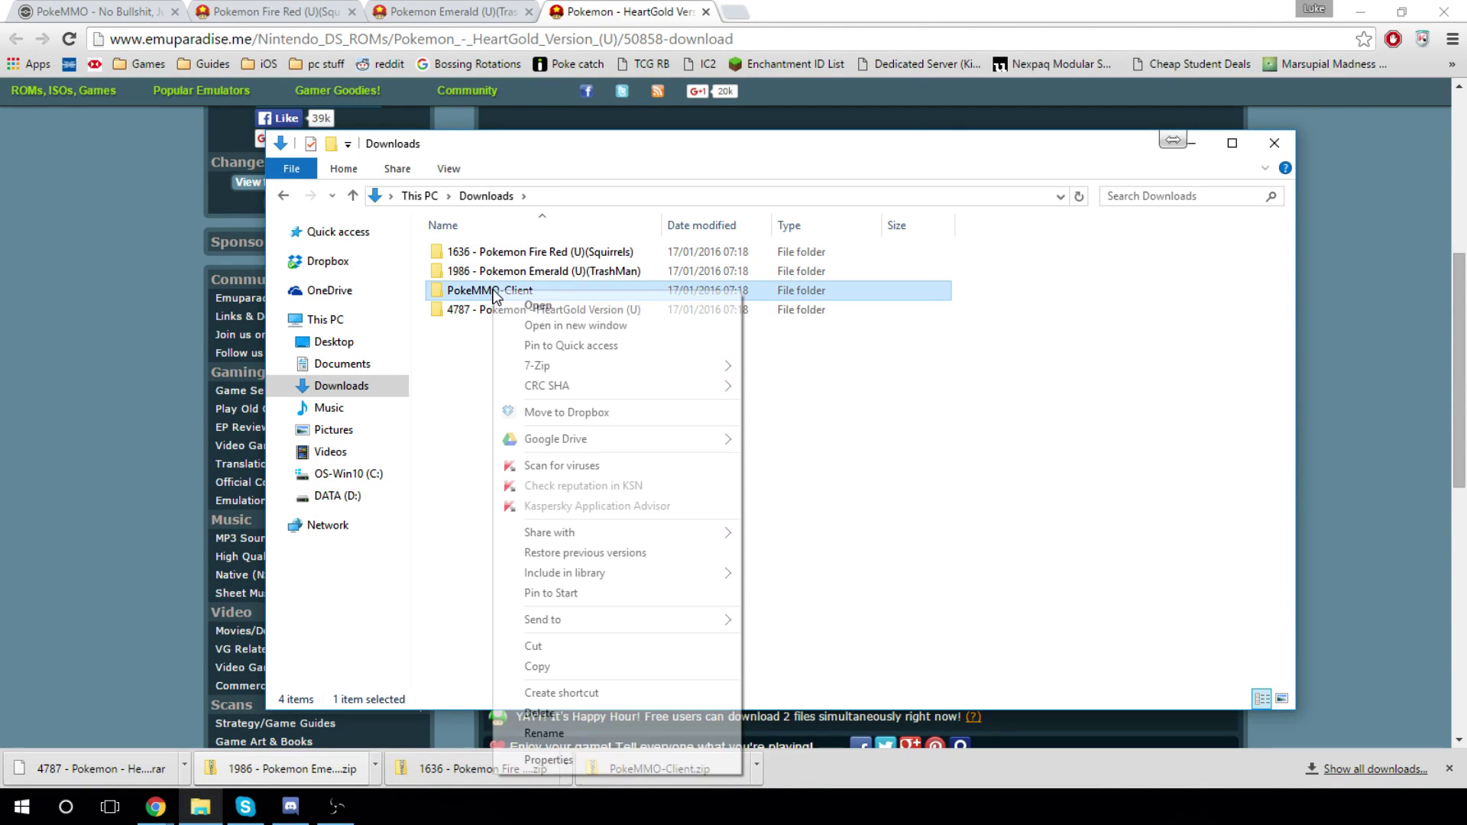
pyautogui.click(574, 652)
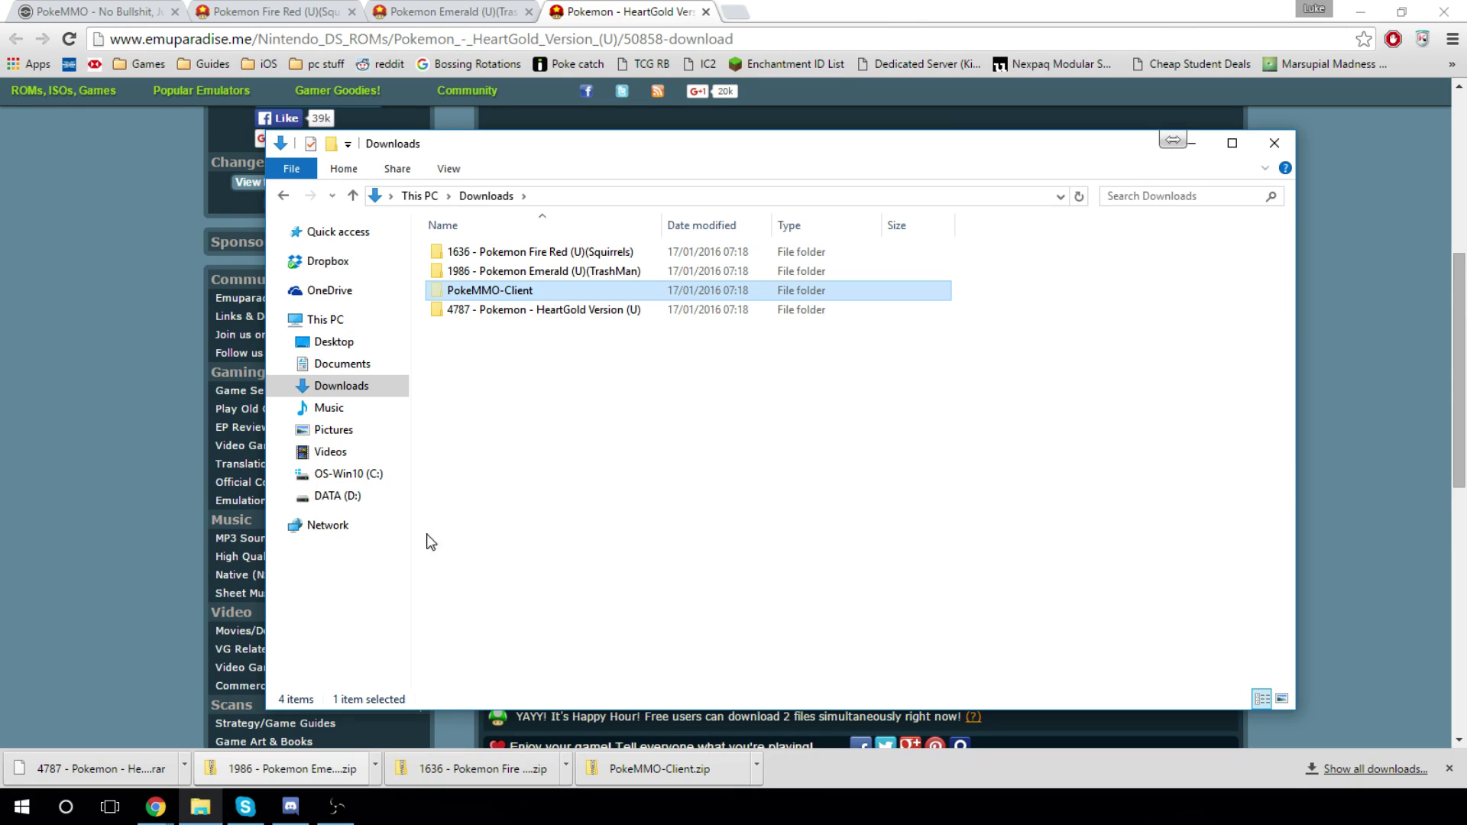
pyautogui.click(372, 496)
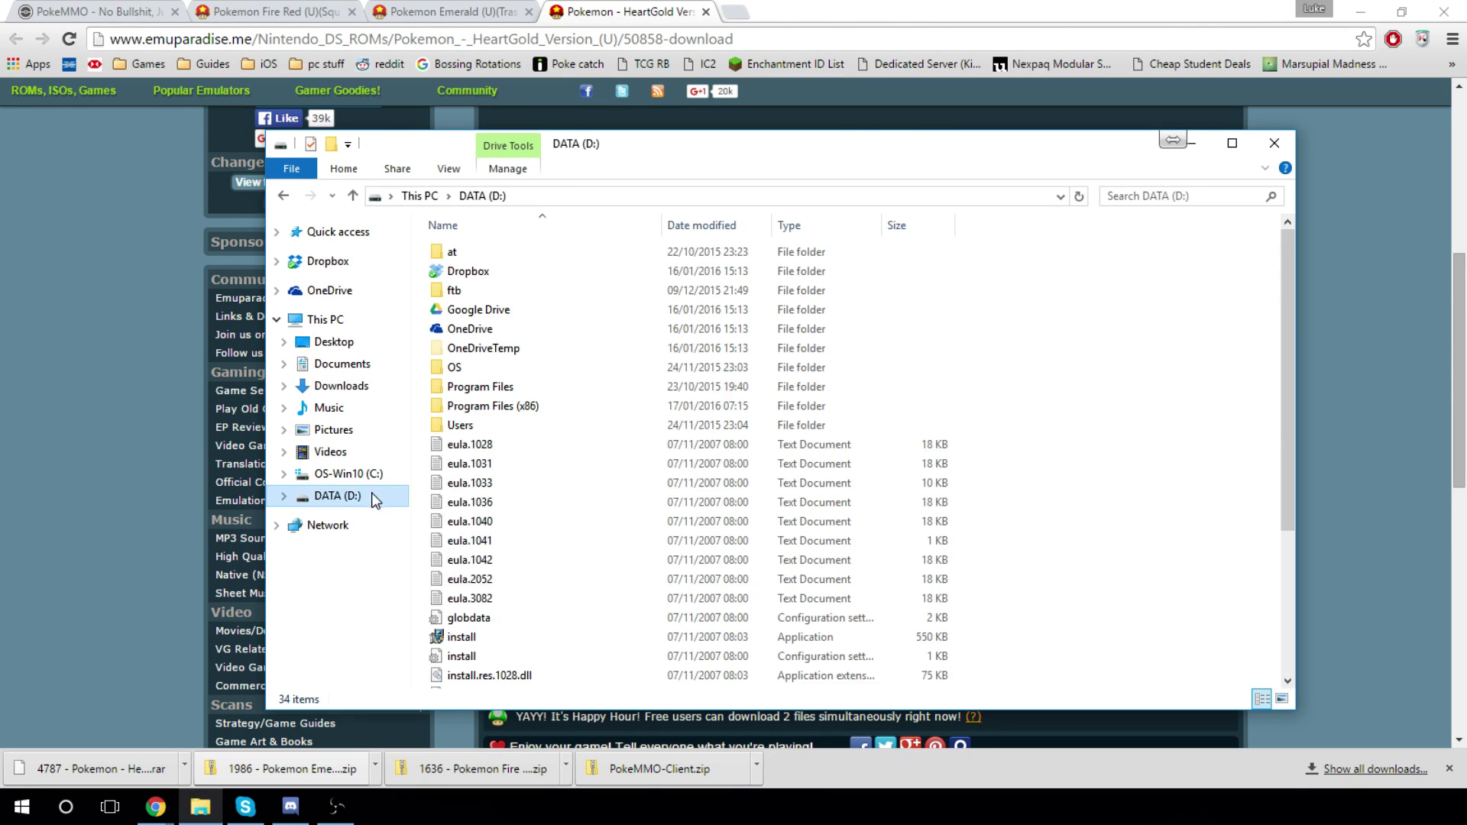
pyautogui.doubleClick(495, 405)
pyautogui.rightClick(508, 512)
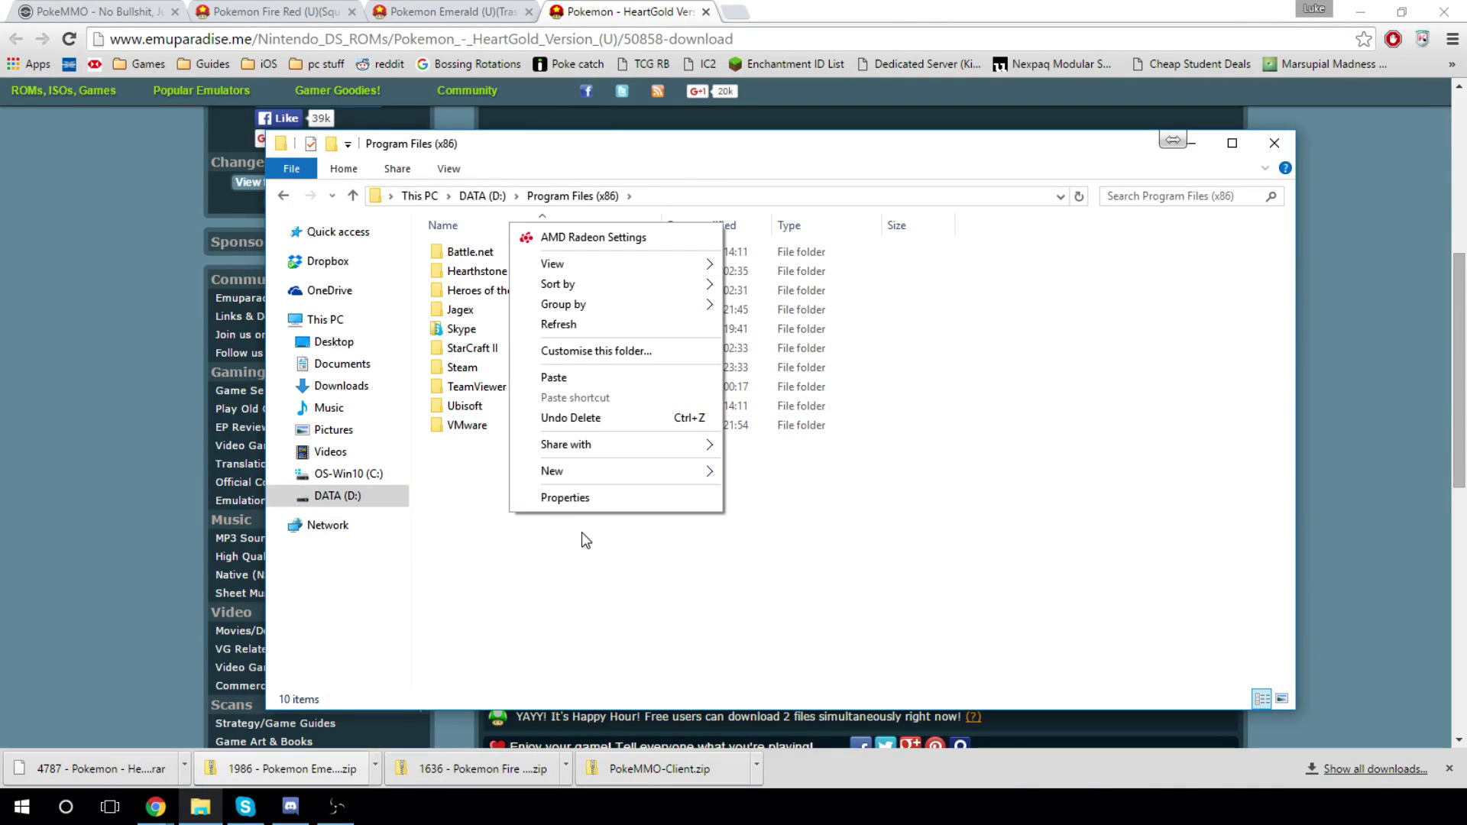
pyautogui.click(573, 376)
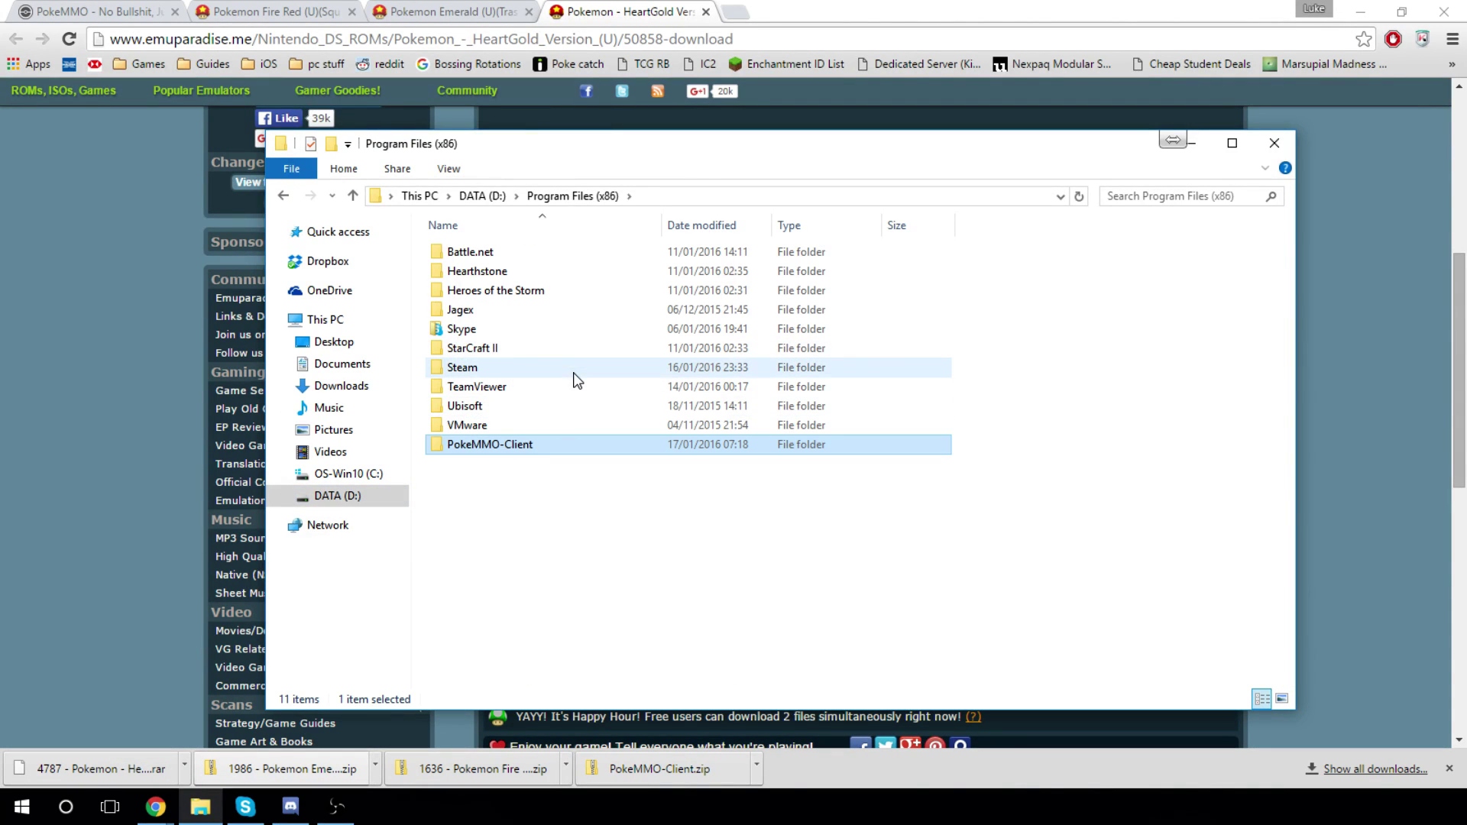
pyautogui.click(541, 532)
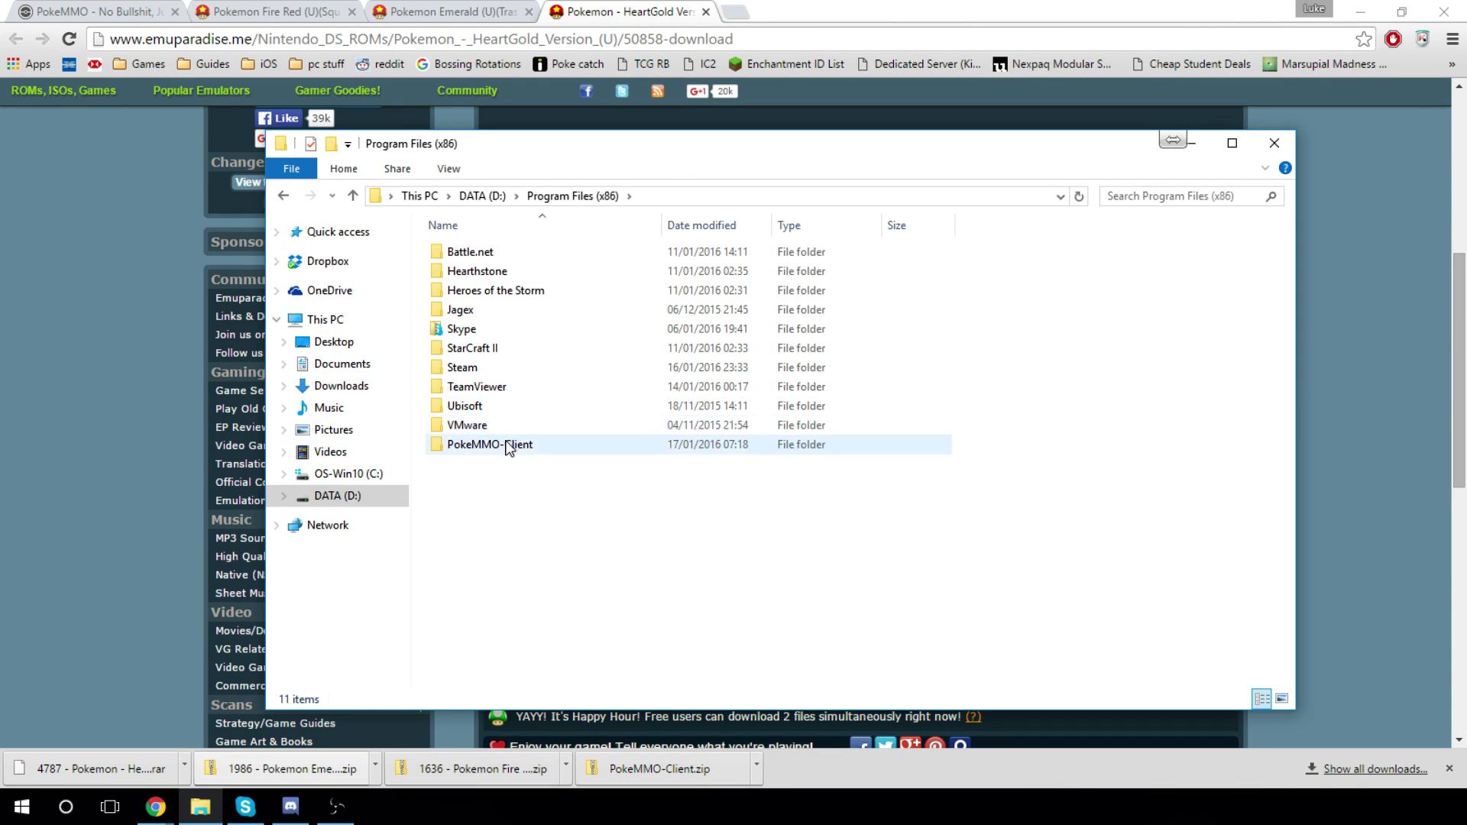
# Launch the PokeMMO application from the PokeMMO-Client folder and reposition its window so Client Management is fully visible
pyautogui.doubleClick(503, 440)
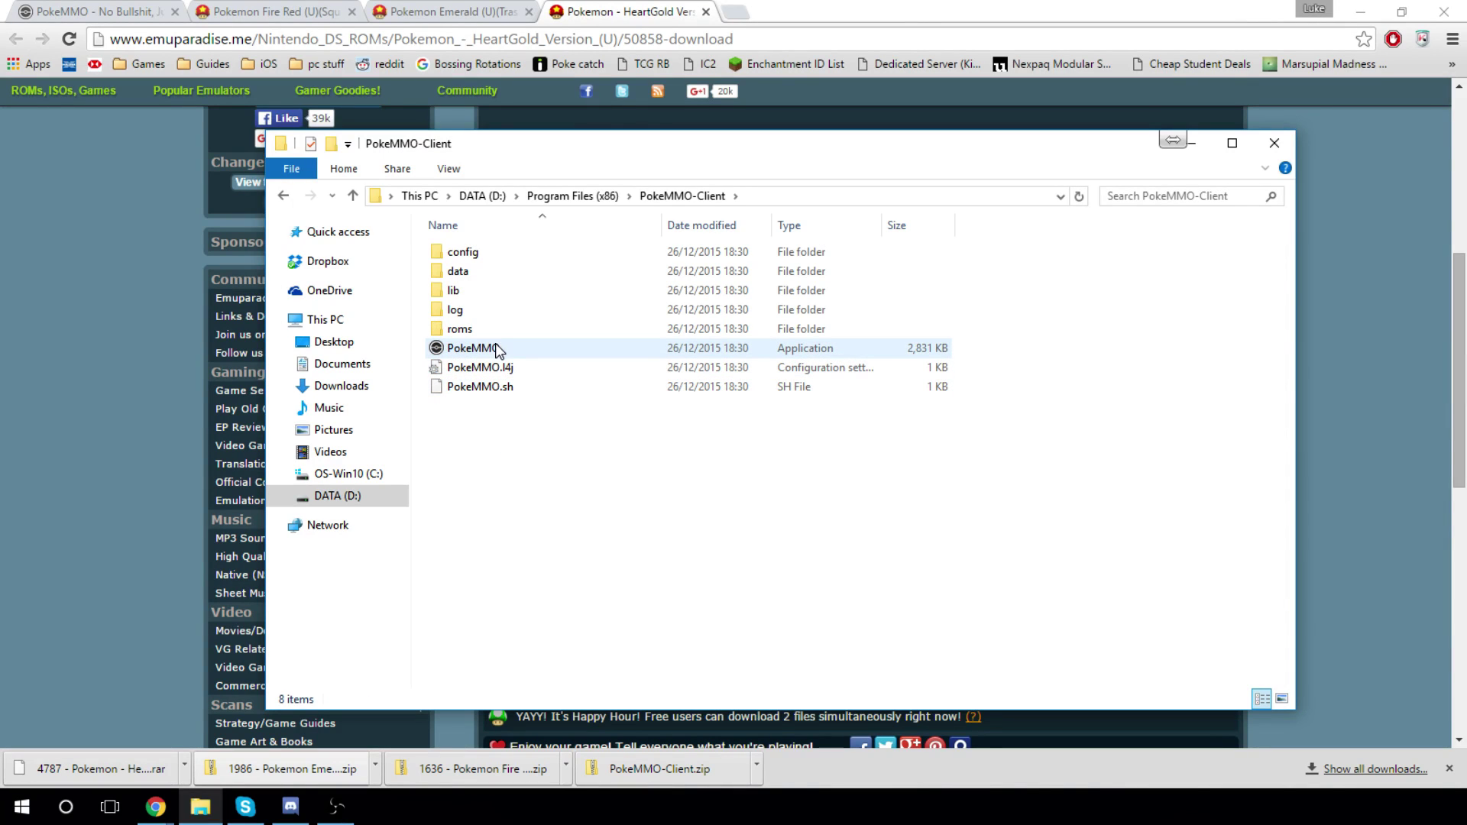
pyautogui.click(495, 351)
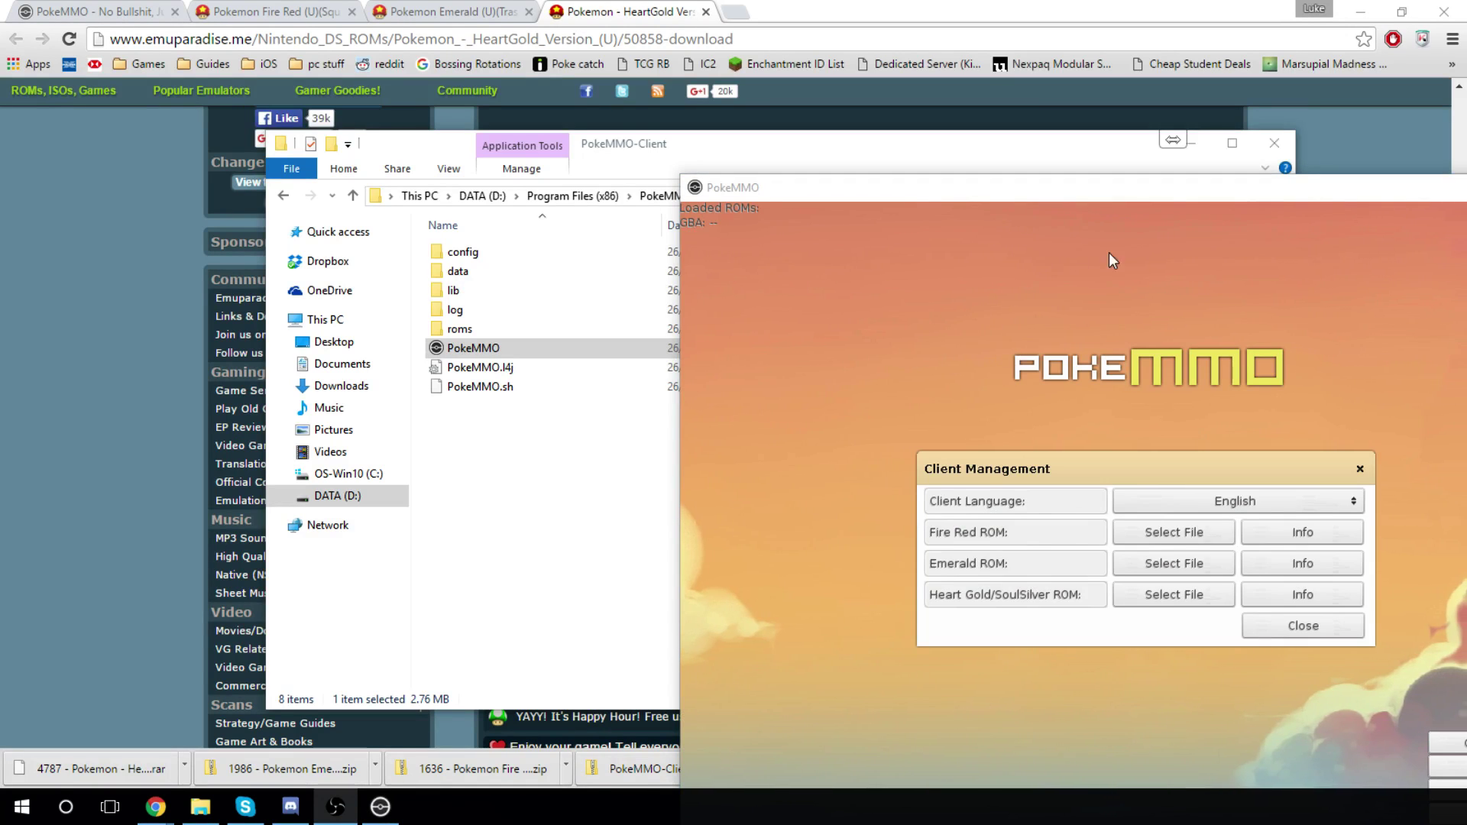
pyautogui.moveTo(1037, 195); pyautogui.dragTo(712, 19)
# Move the Fire Red, Emerald and HeartGold folders from Downloads into the roms folder of PokeMMO-Client on DATA (D:), and close File Explorer
pyautogui.click(350, 594)
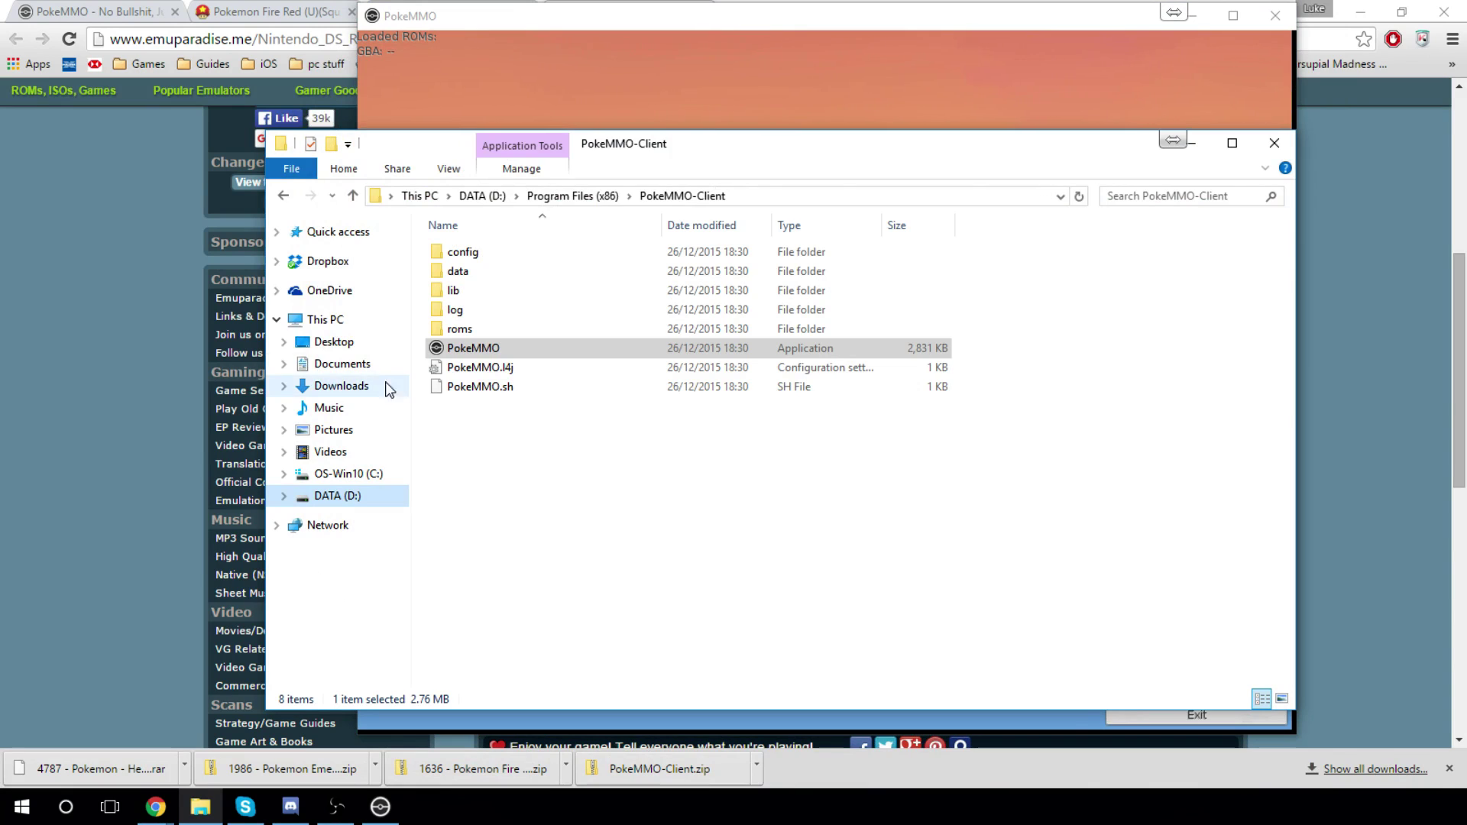
pyautogui.click(340, 386)
pyautogui.moveTo(673, 344); pyautogui.dragTo(544, 252)
pyautogui.rightClick(547, 278)
pyautogui.click(604, 520)
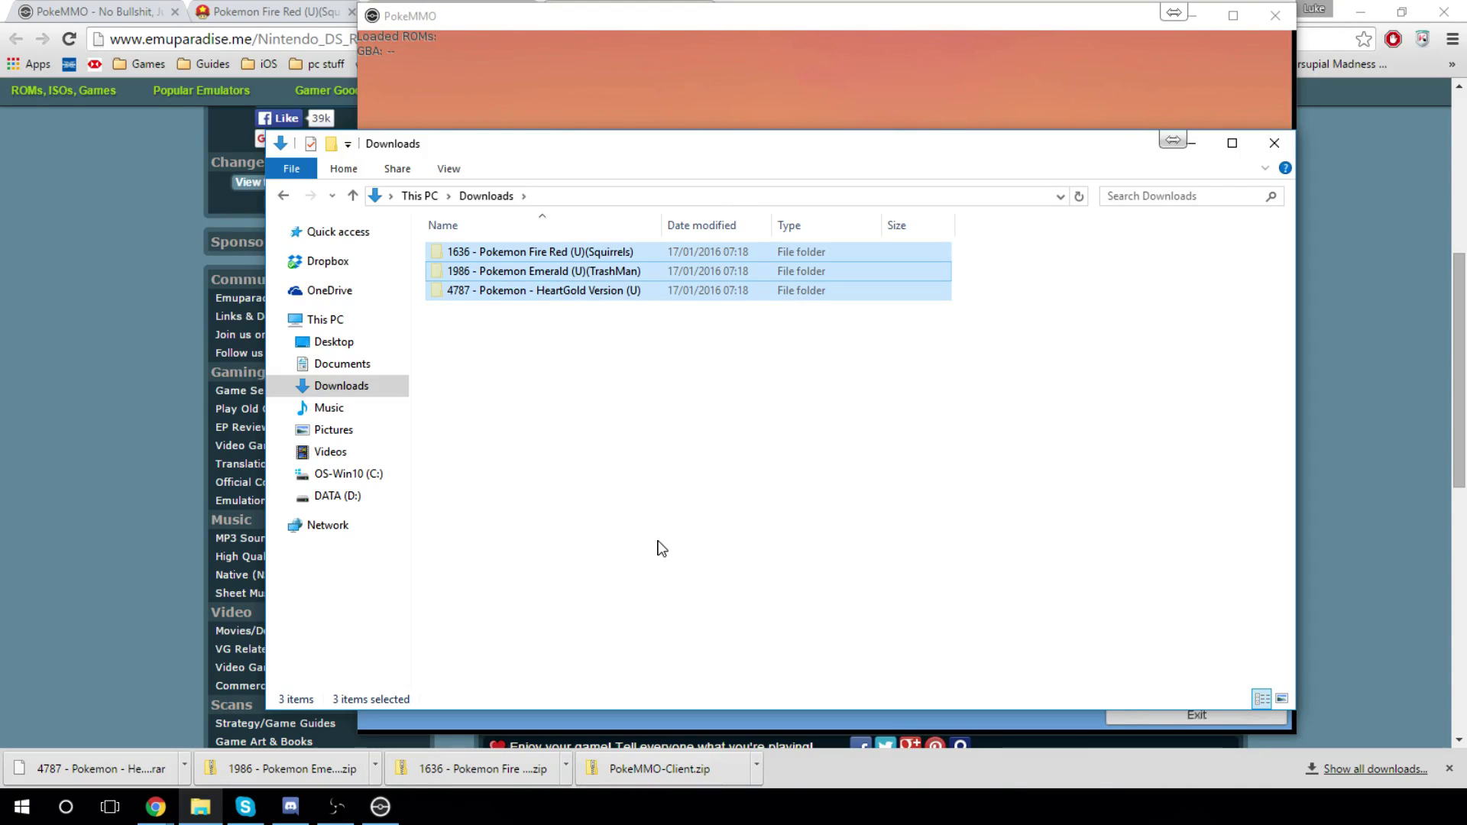
pyautogui.click(337, 496)
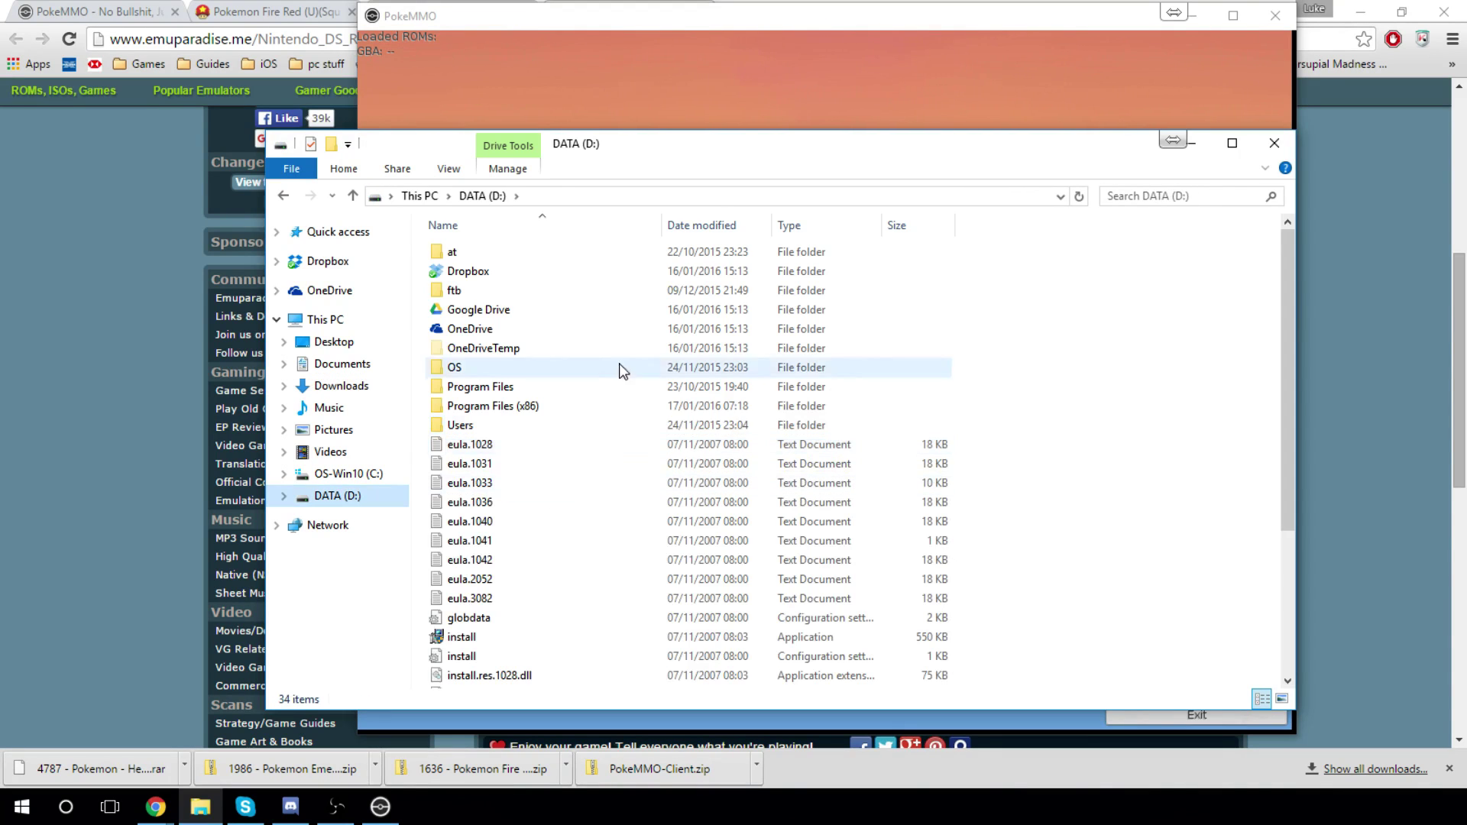
pyautogui.doubleClick(564, 406)
pyautogui.doubleClick(513, 335)
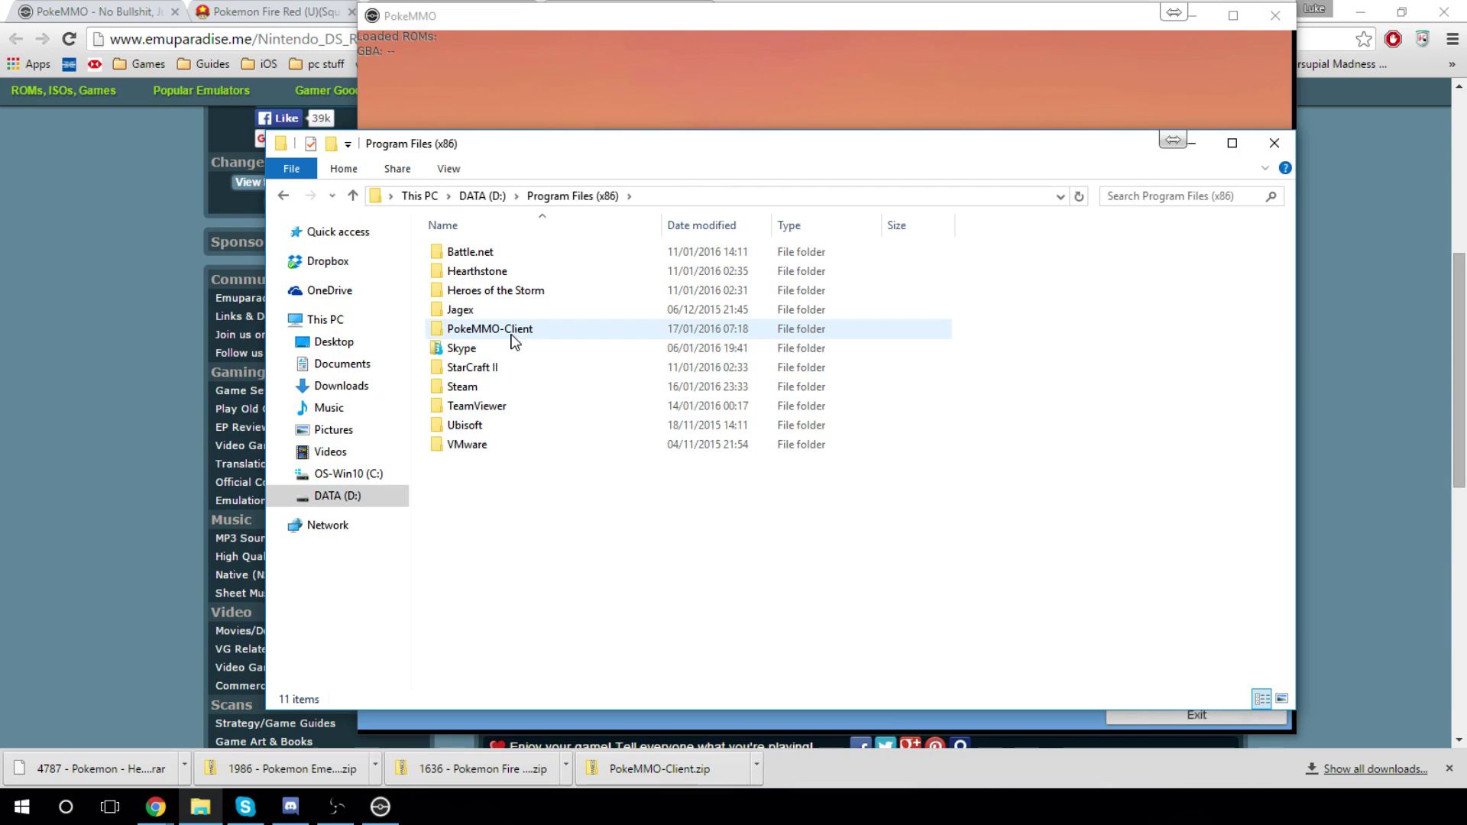
pyautogui.doubleClick(484, 336)
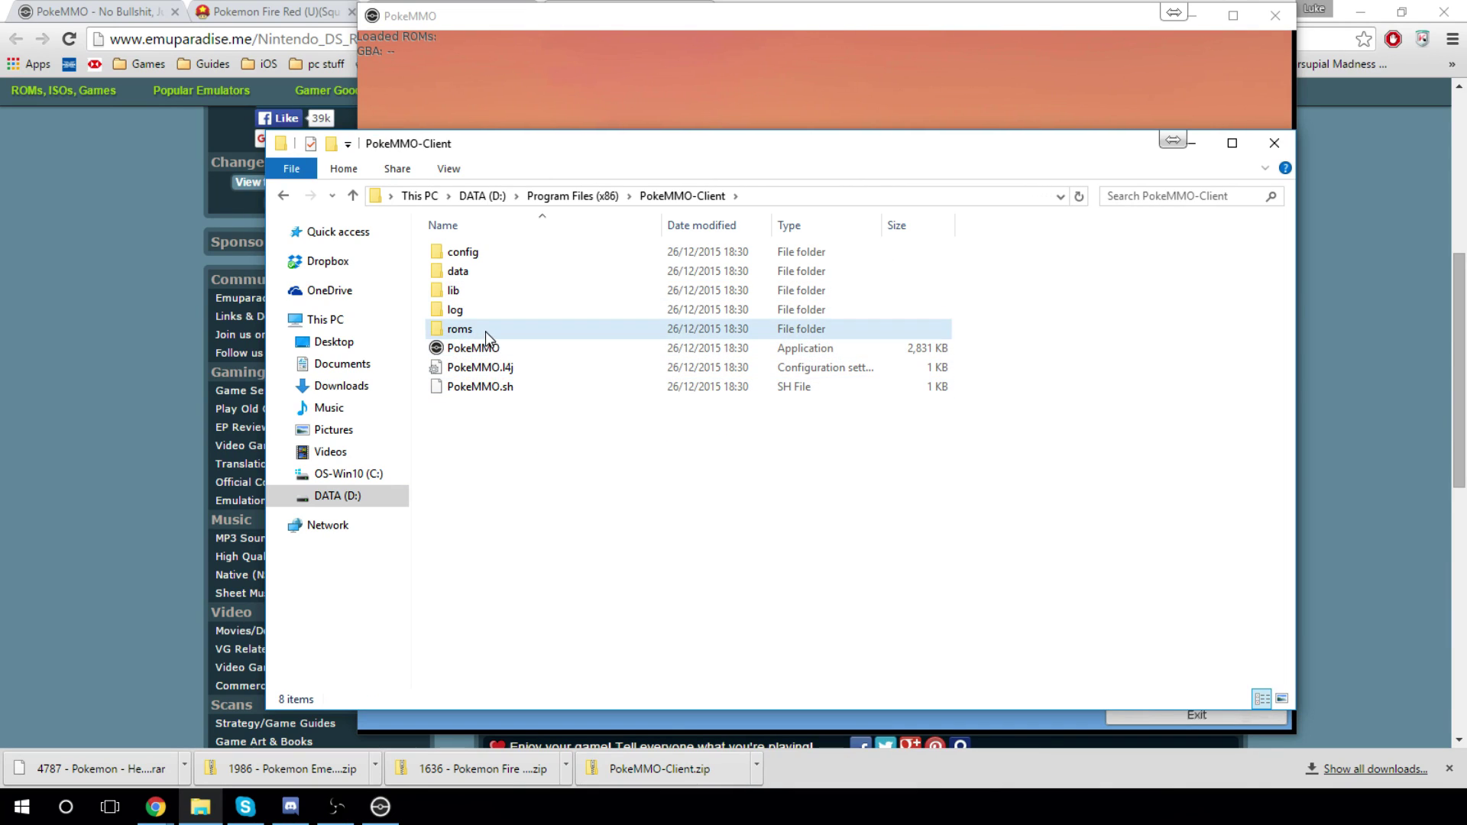
pyautogui.rightClick(573, 449)
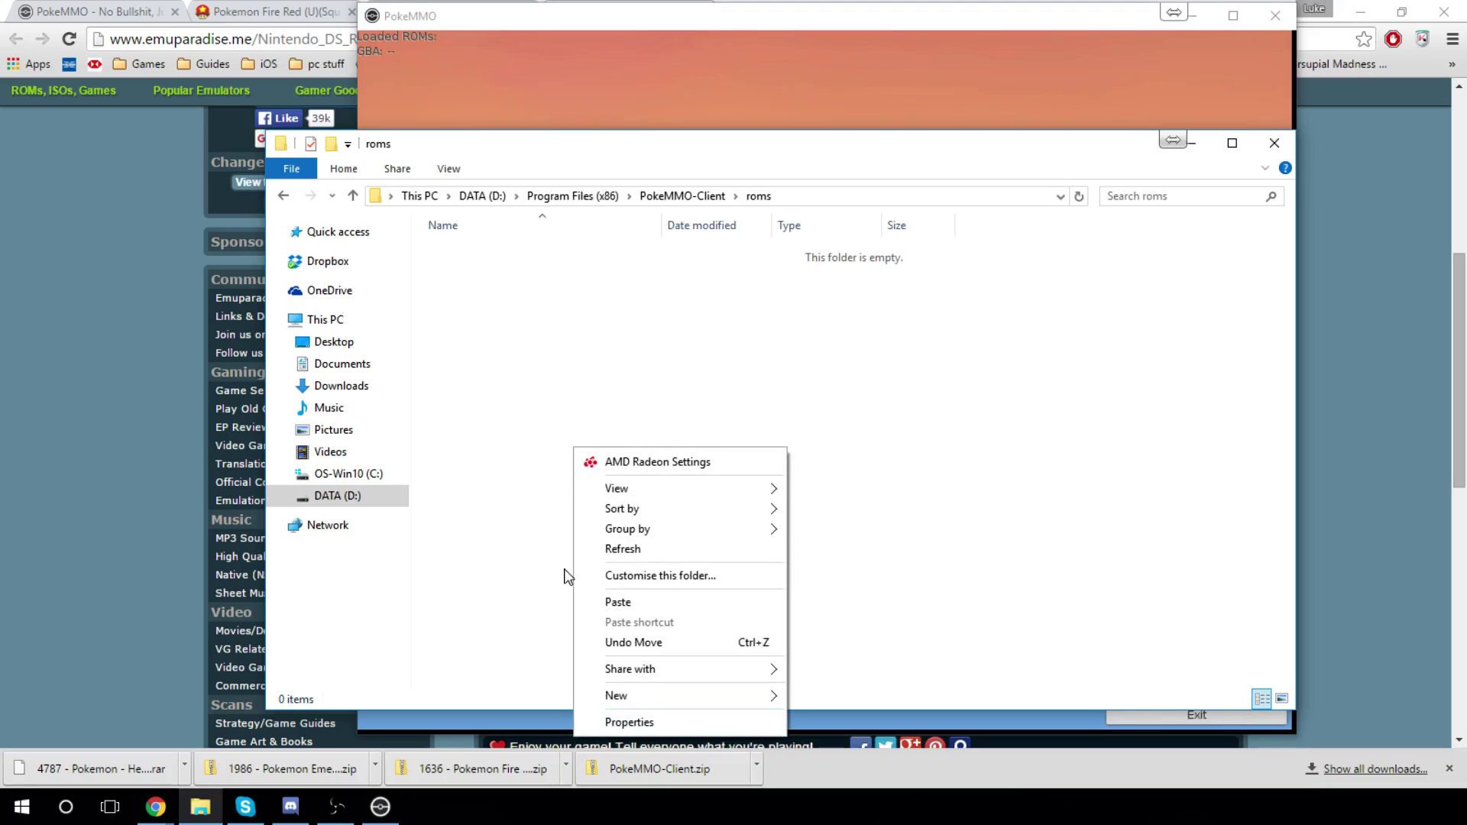
pyautogui.click(638, 603)
pyautogui.click(1262, 141)
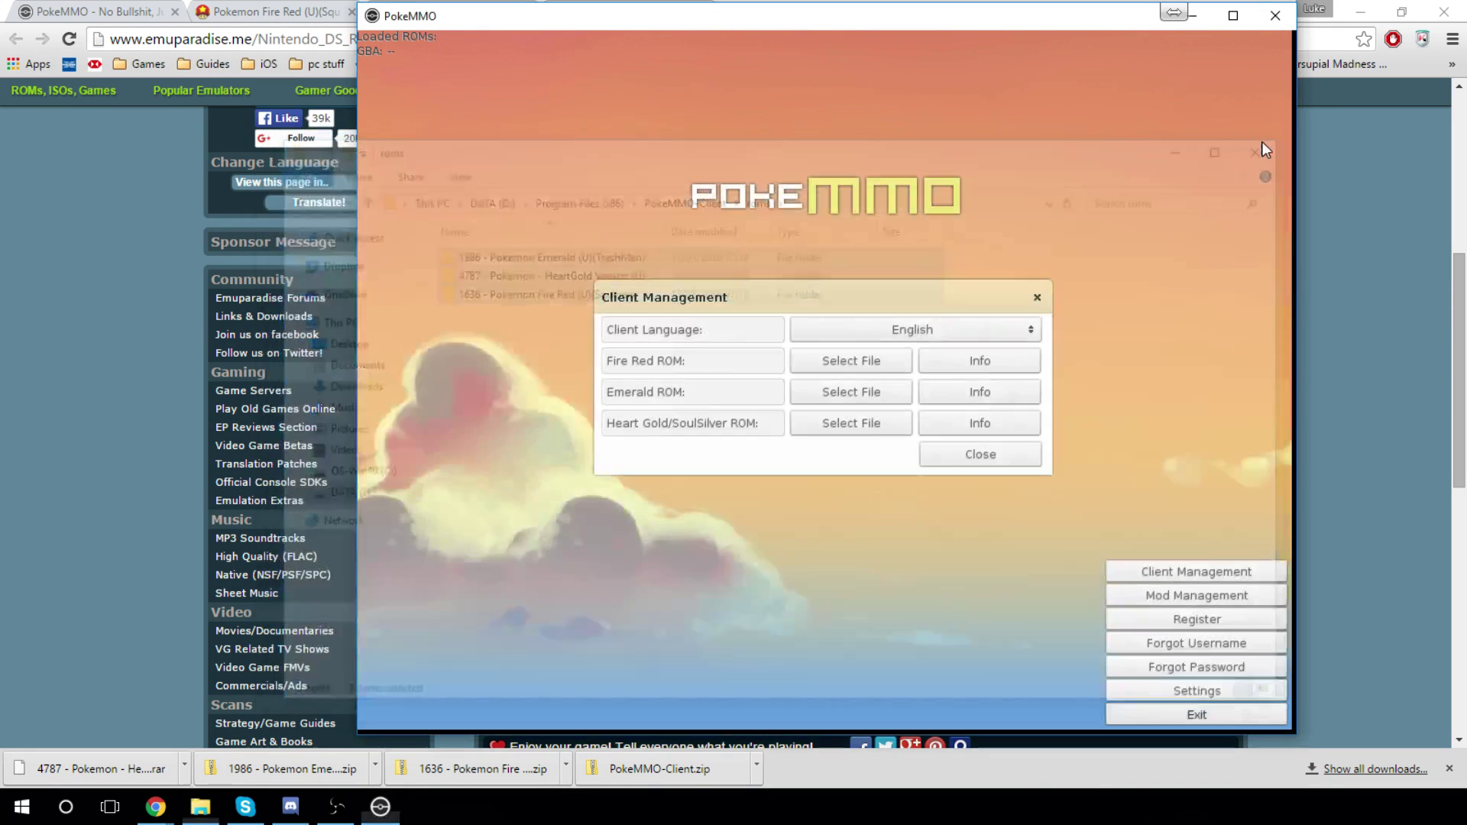
# Load the Fire Red ROM in Client Management from the 1636 - Pokemon Fire Red (U)(Squirrels) folder inside roms
pyautogui.click(865, 361)
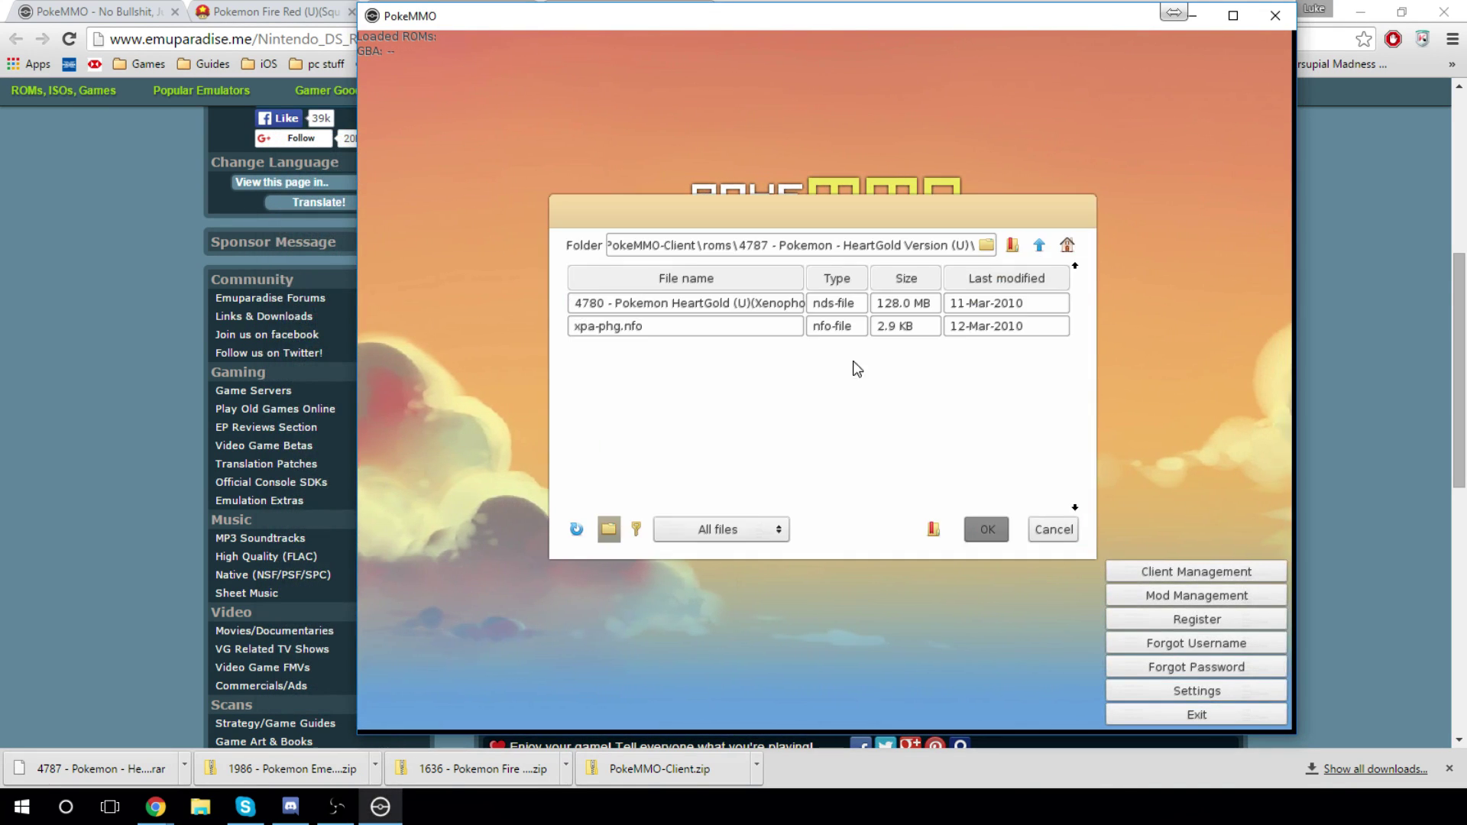
pyautogui.click(1038, 246)
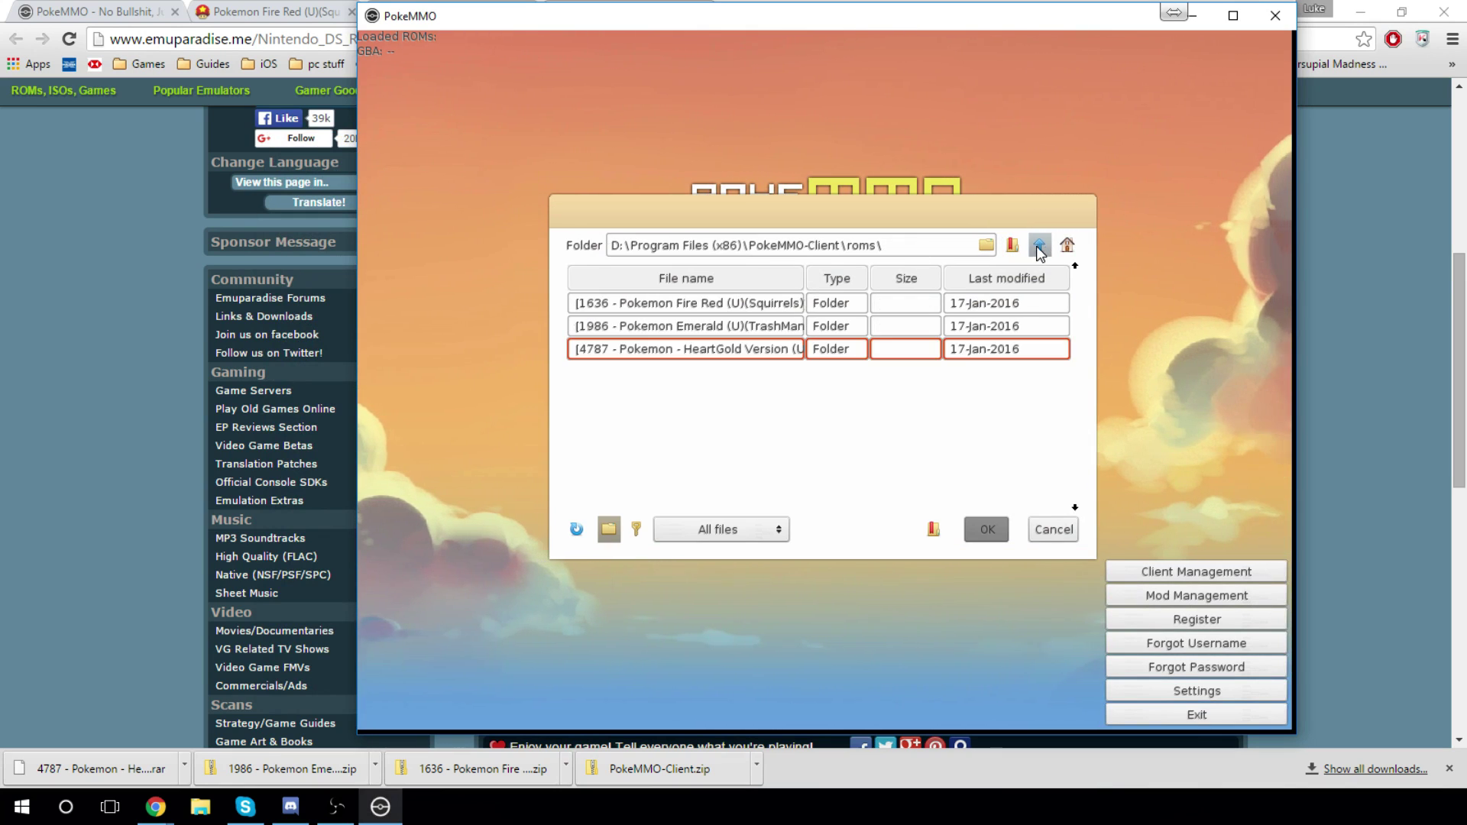
pyautogui.doubleClick(728, 302)
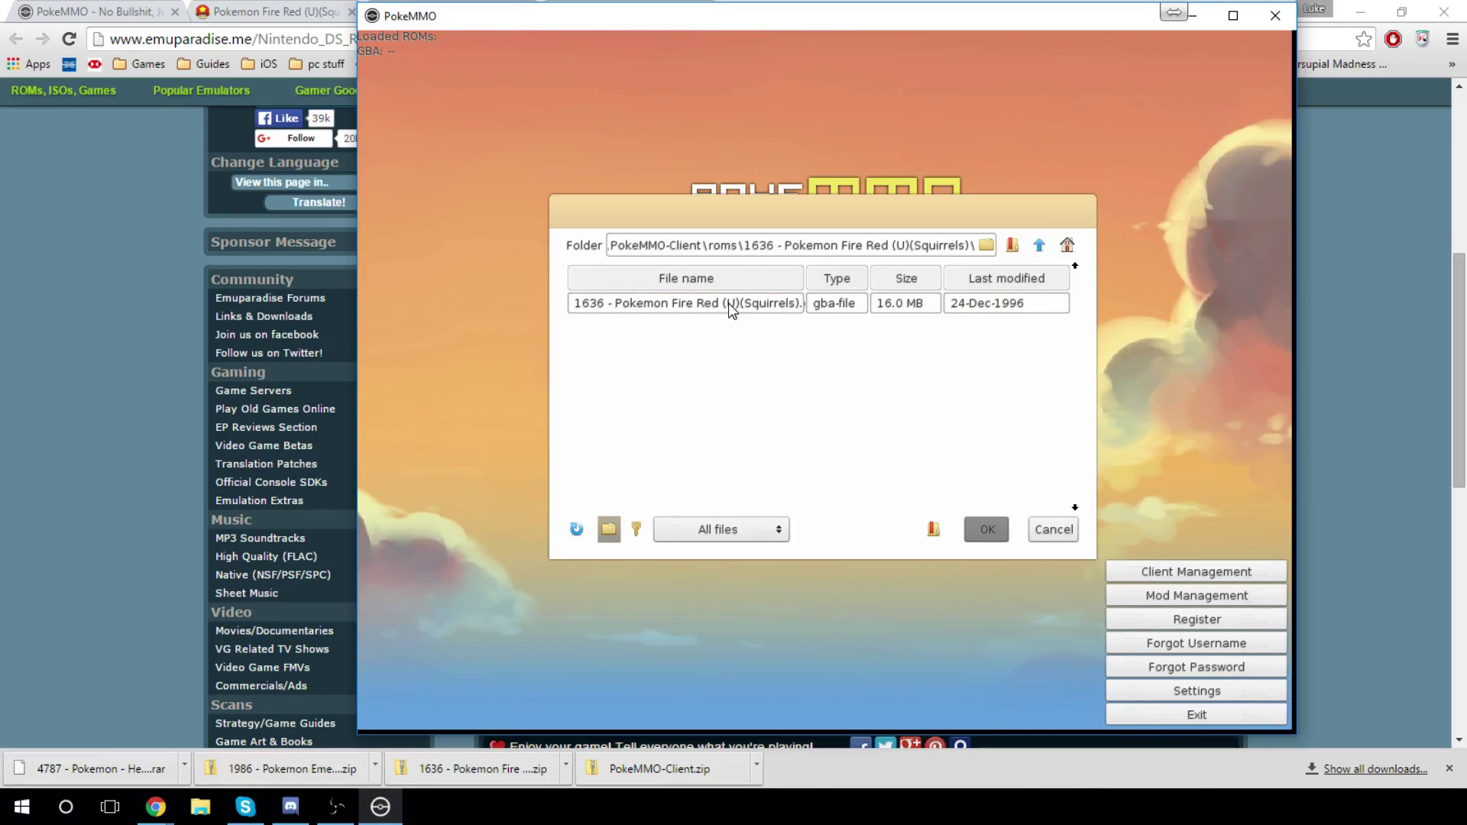
pyautogui.click(977, 527)
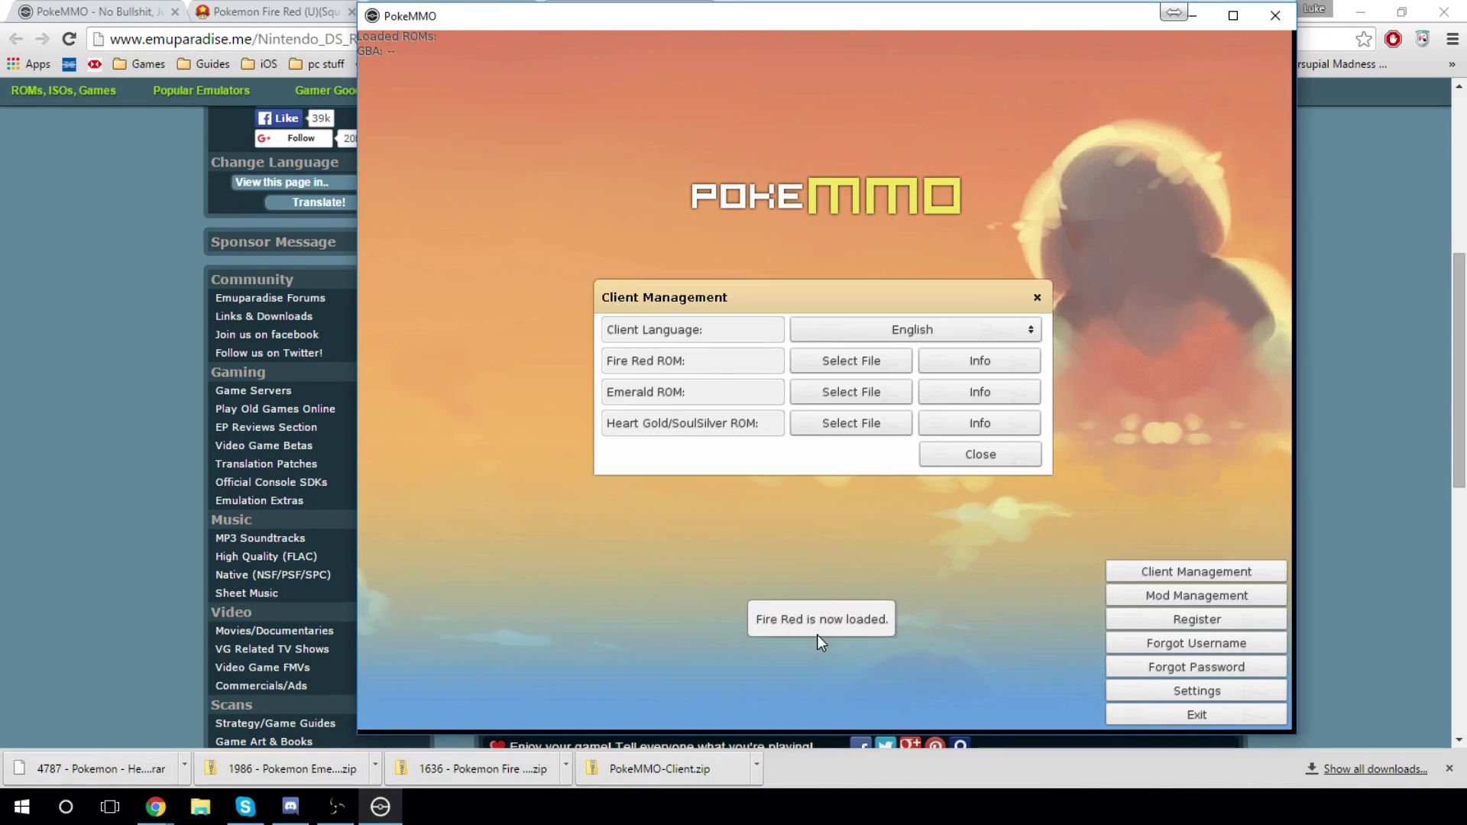
# Load the Emerald ROM in Client Management from the 1986 - Pokemon Emerald (U)(TrashMan) folder inside roms
pyautogui.click(843, 409)
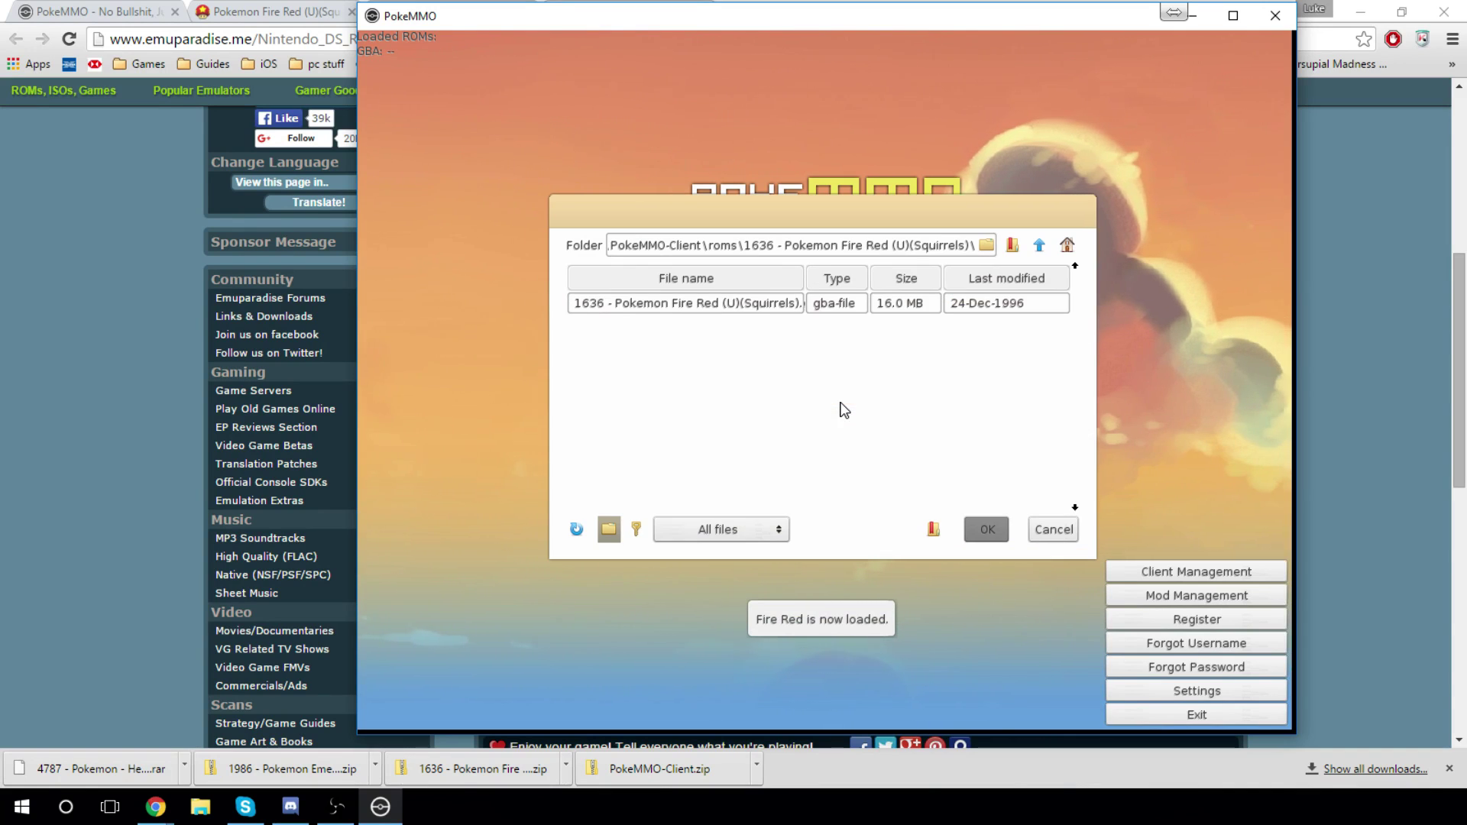
pyautogui.click(1039, 245)
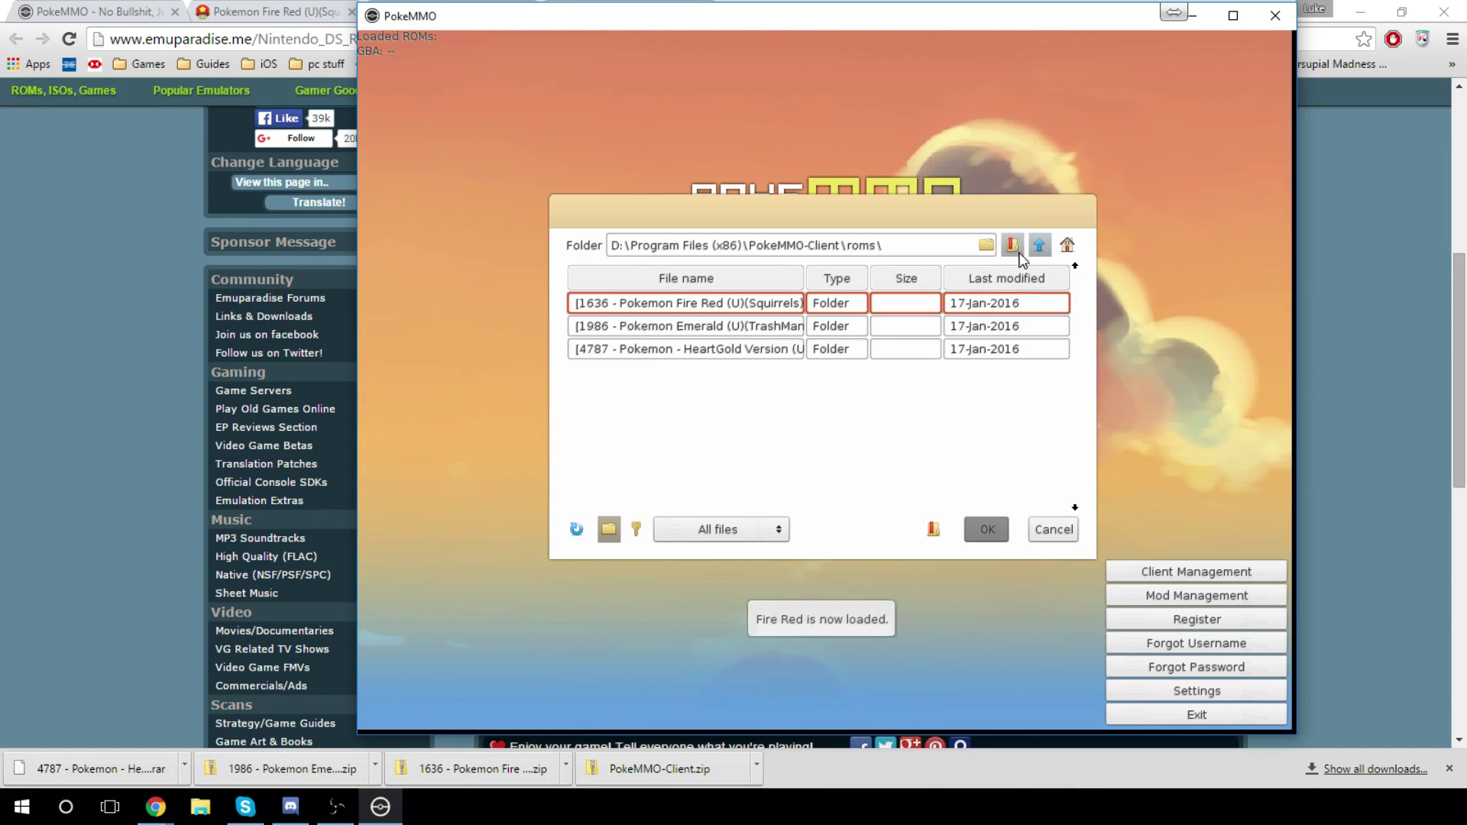
pyautogui.doubleClick(725, 326)
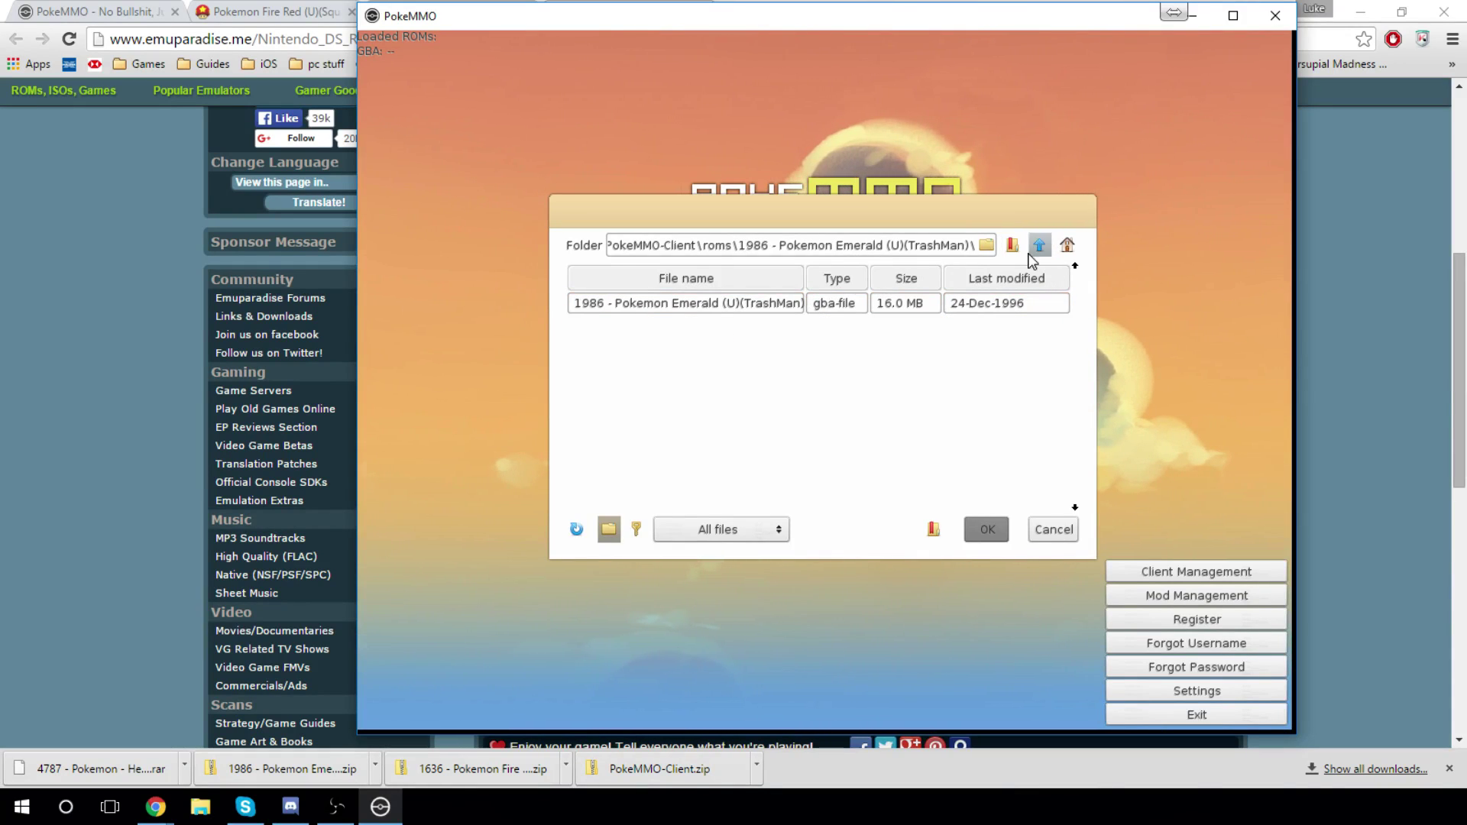
pyautogui.doubleClick(787, 303)
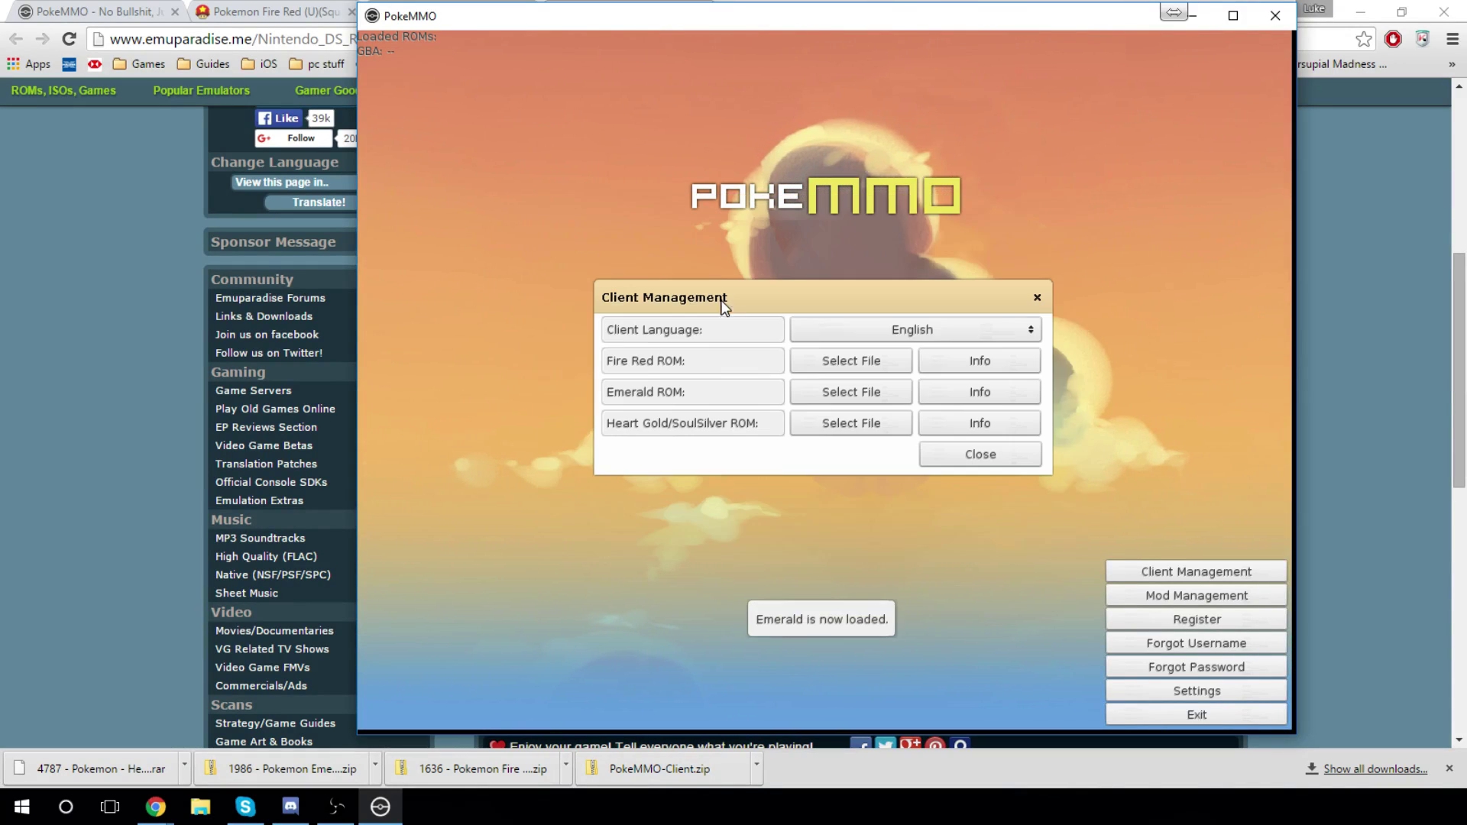
# Load the HeartGold nds file as the Heart Gold/SoulSilver ROM from the 4787 - Pokemon - HeartGold Version (U) folder
pyautogui.click(836, 432)
pyautogui.click(1039, 244)
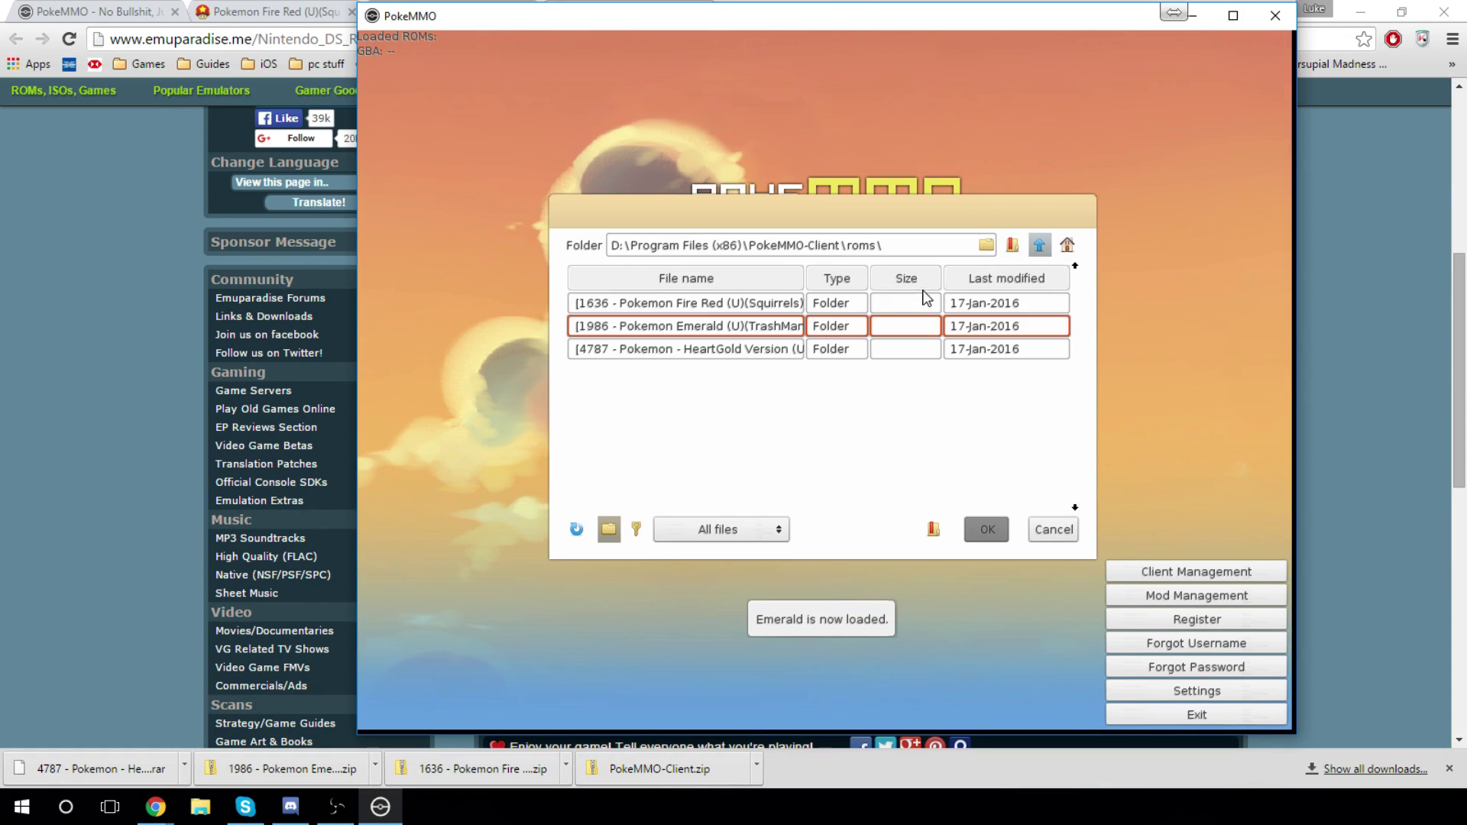
pyautogui.doubleClick(805, 353)
pyautogui.click(745, 305)
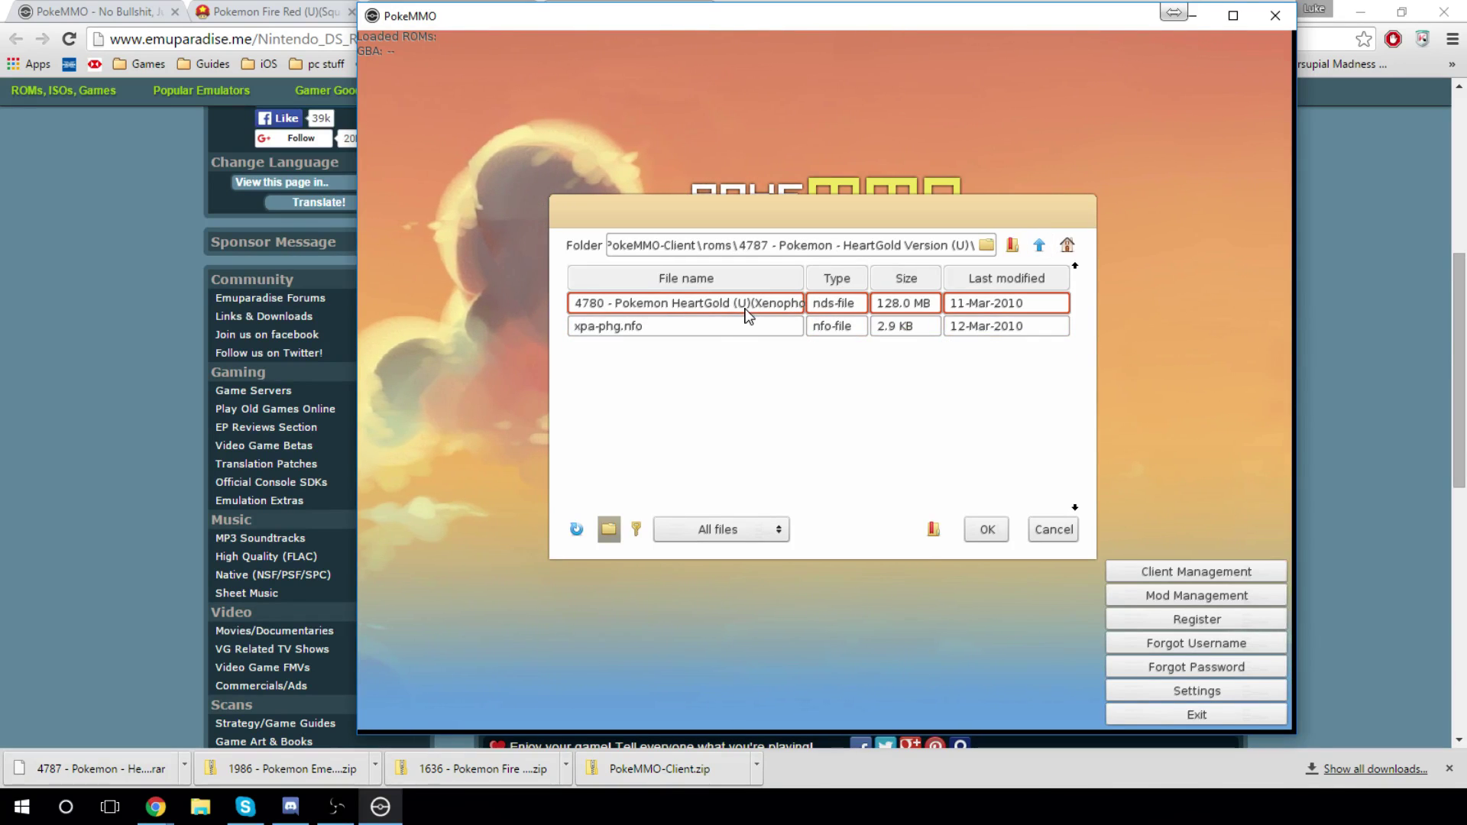
pyautogui.click(975, 527)
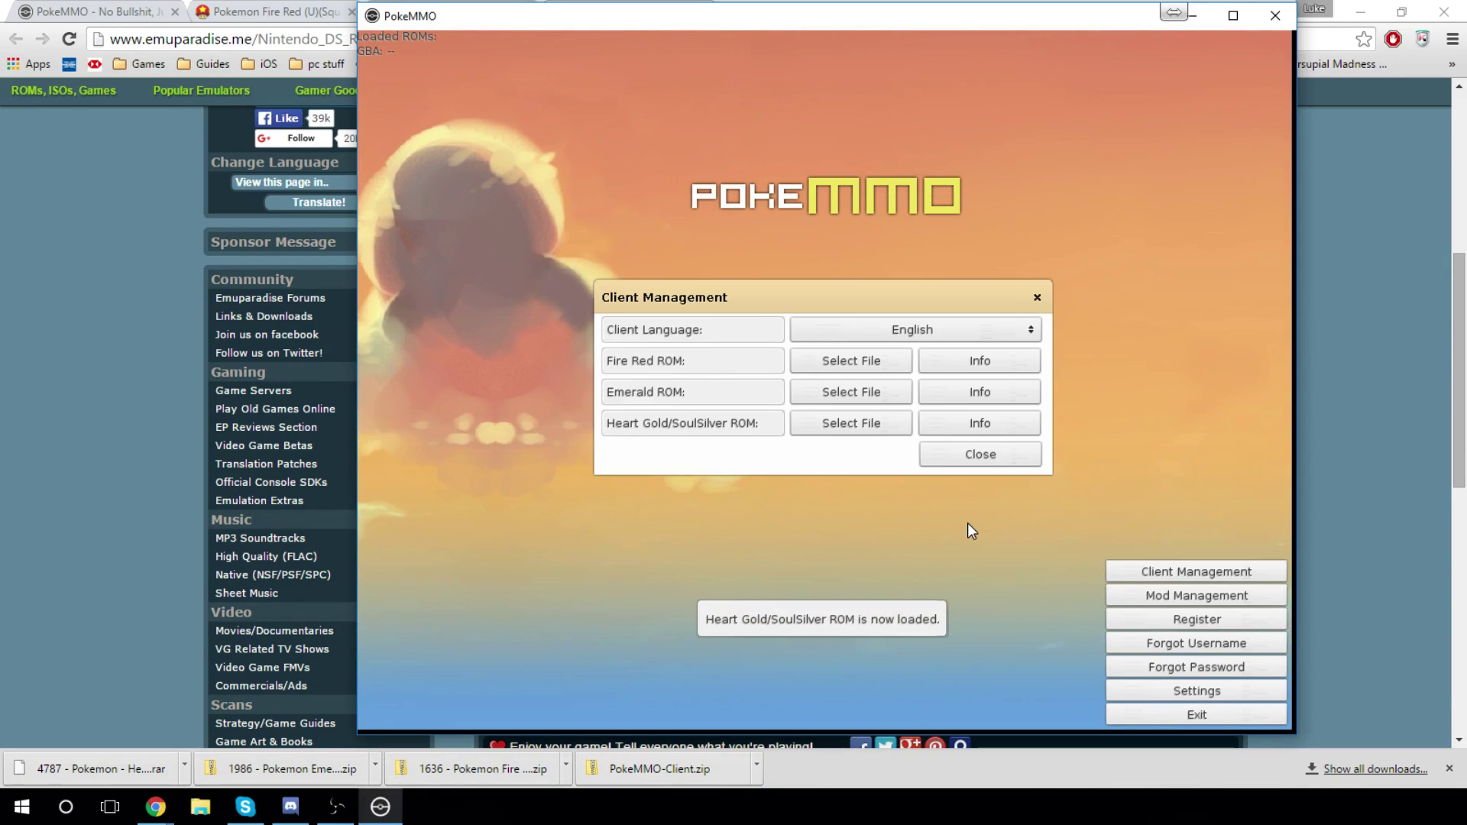
# Close Client Management, accept the restart, and relaunch PokeMMO from Program Files (x86)\PokeMMO-Client on DATA (D:)
pyautogui.click(1012, 457)
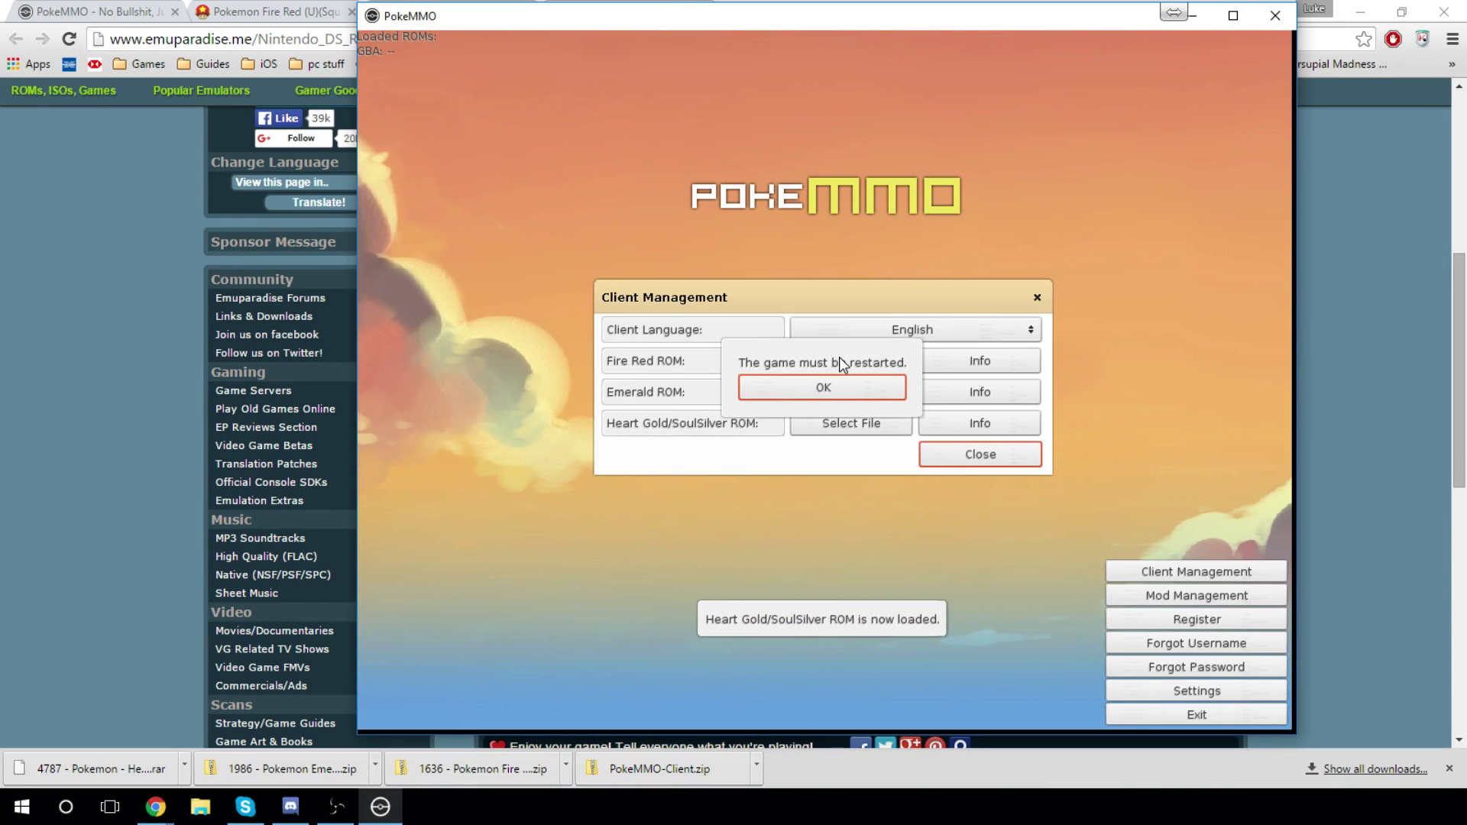
pyautogui.click(812, 391)
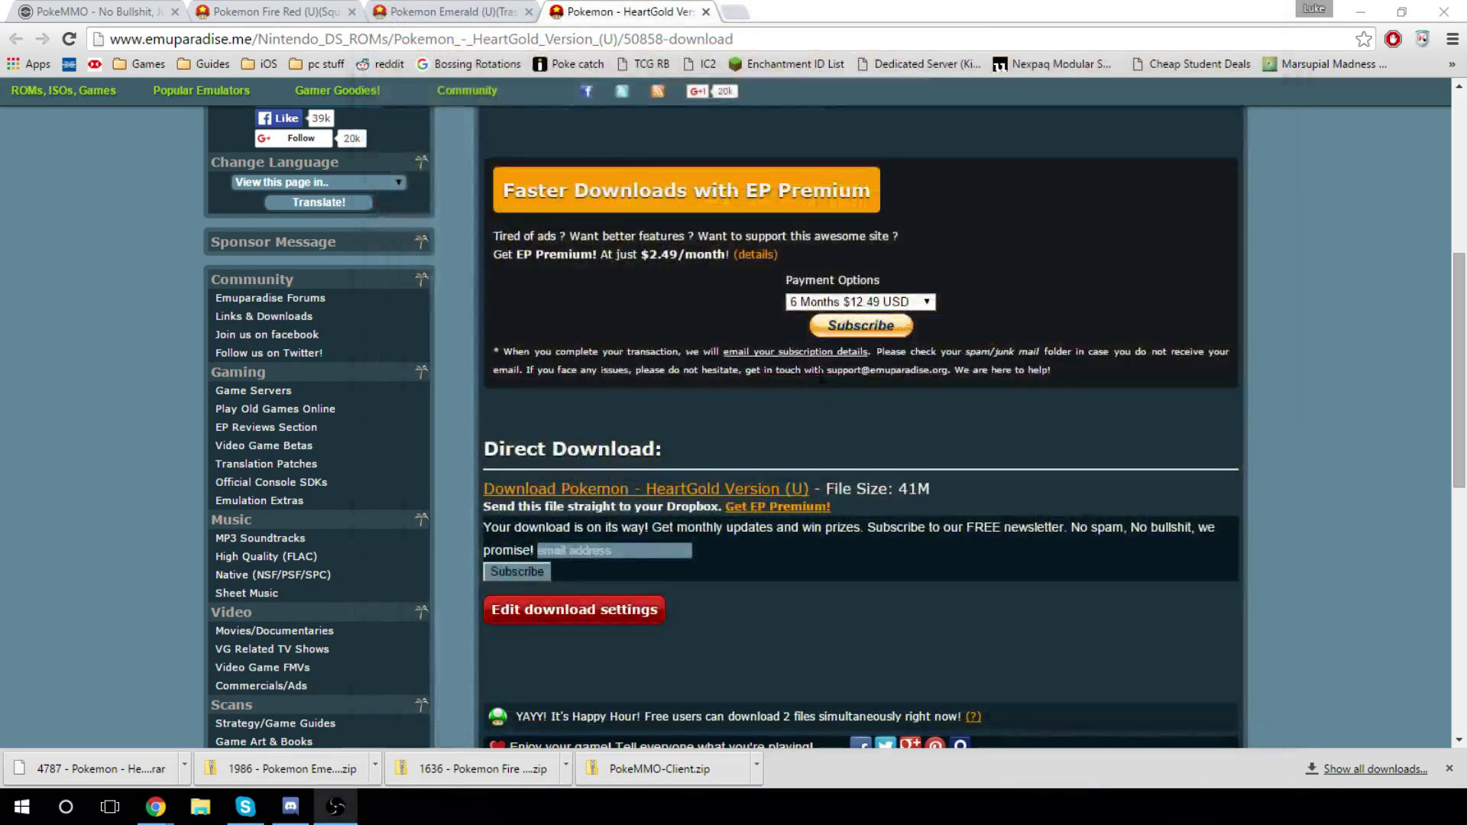
pyautogui.click(199, 808)
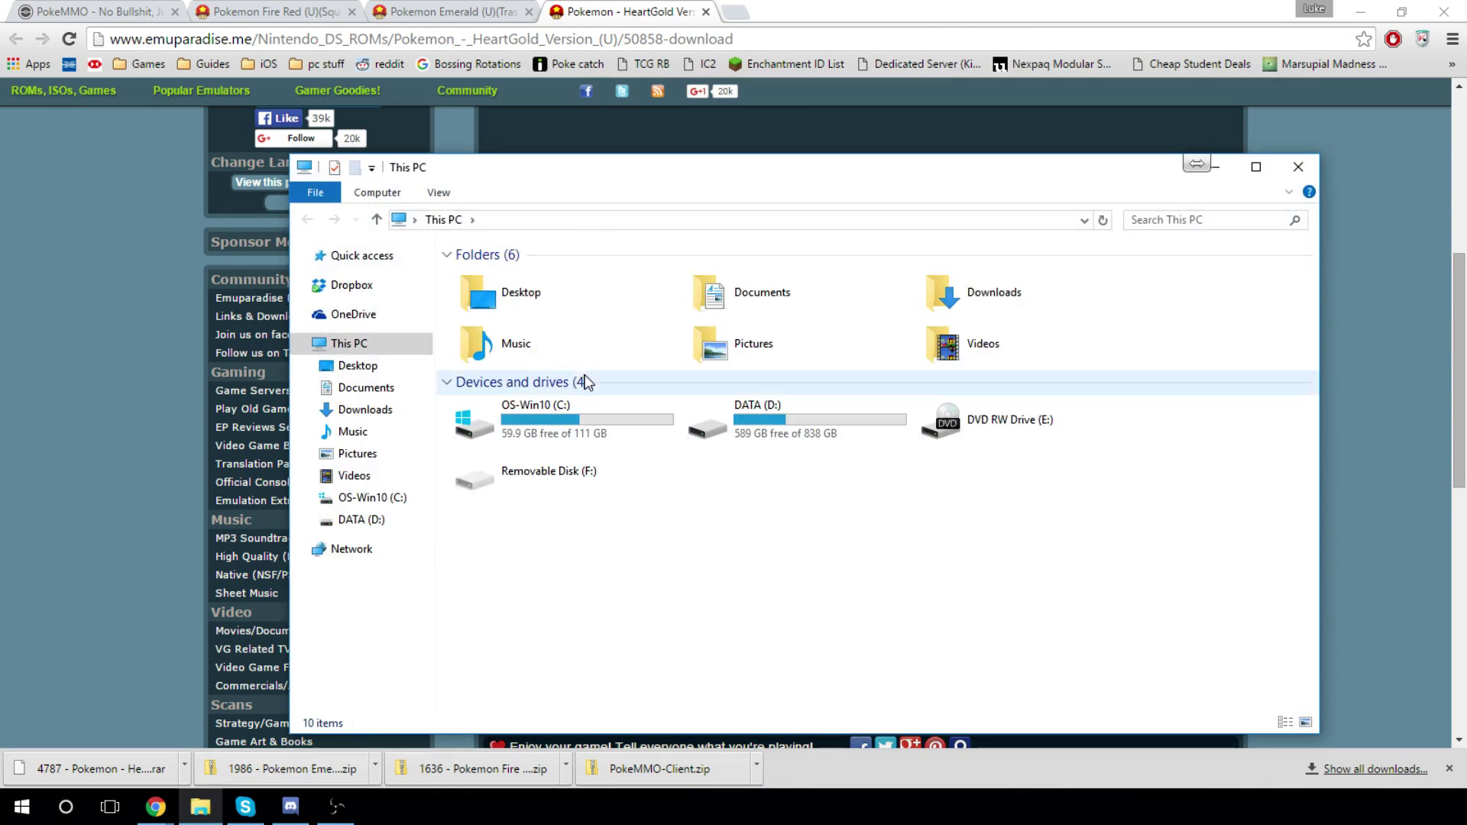
pyautogui.click(367, 519)
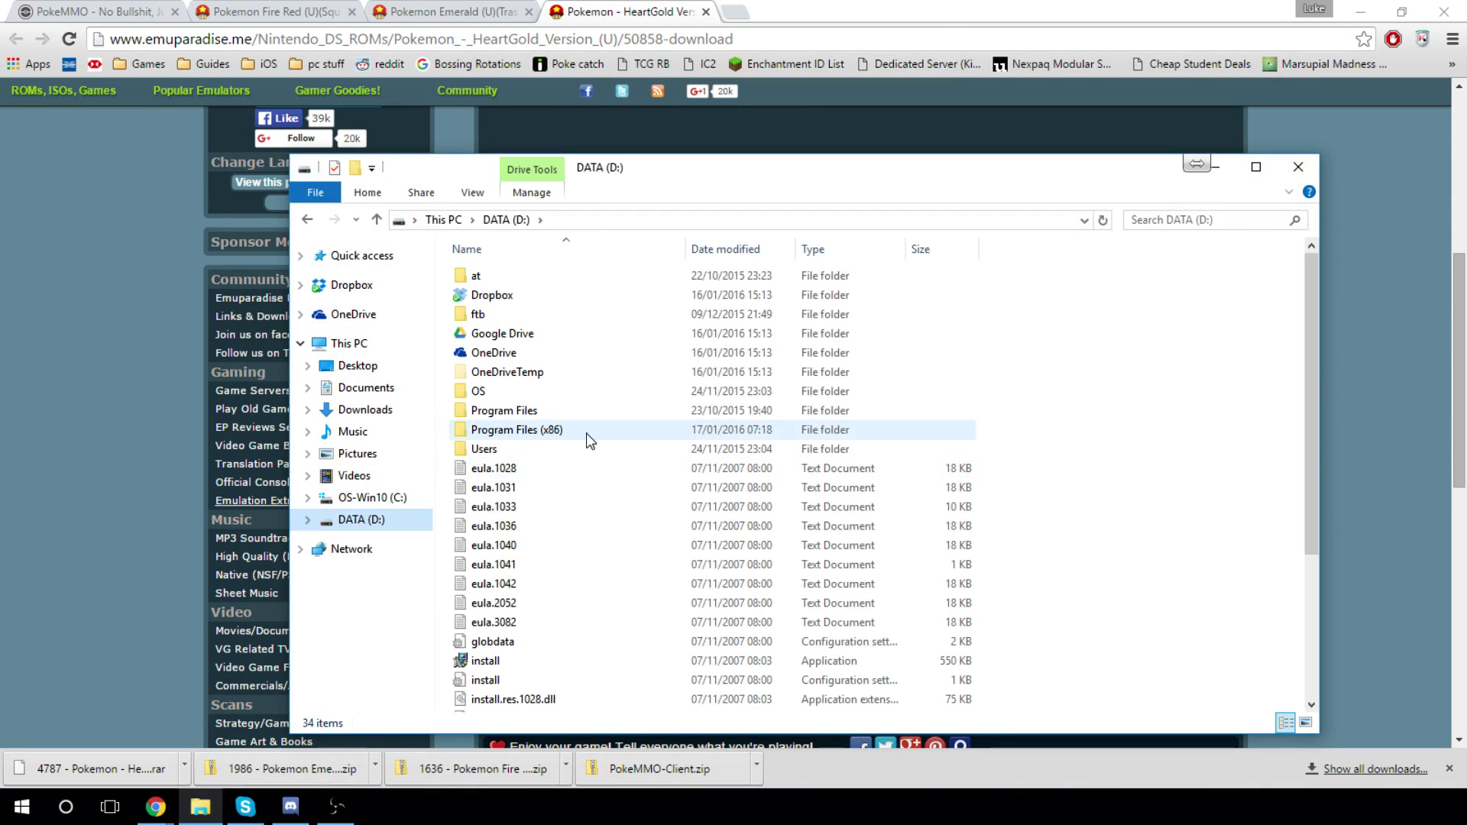
pyautogui.doubleClick(586, 431)
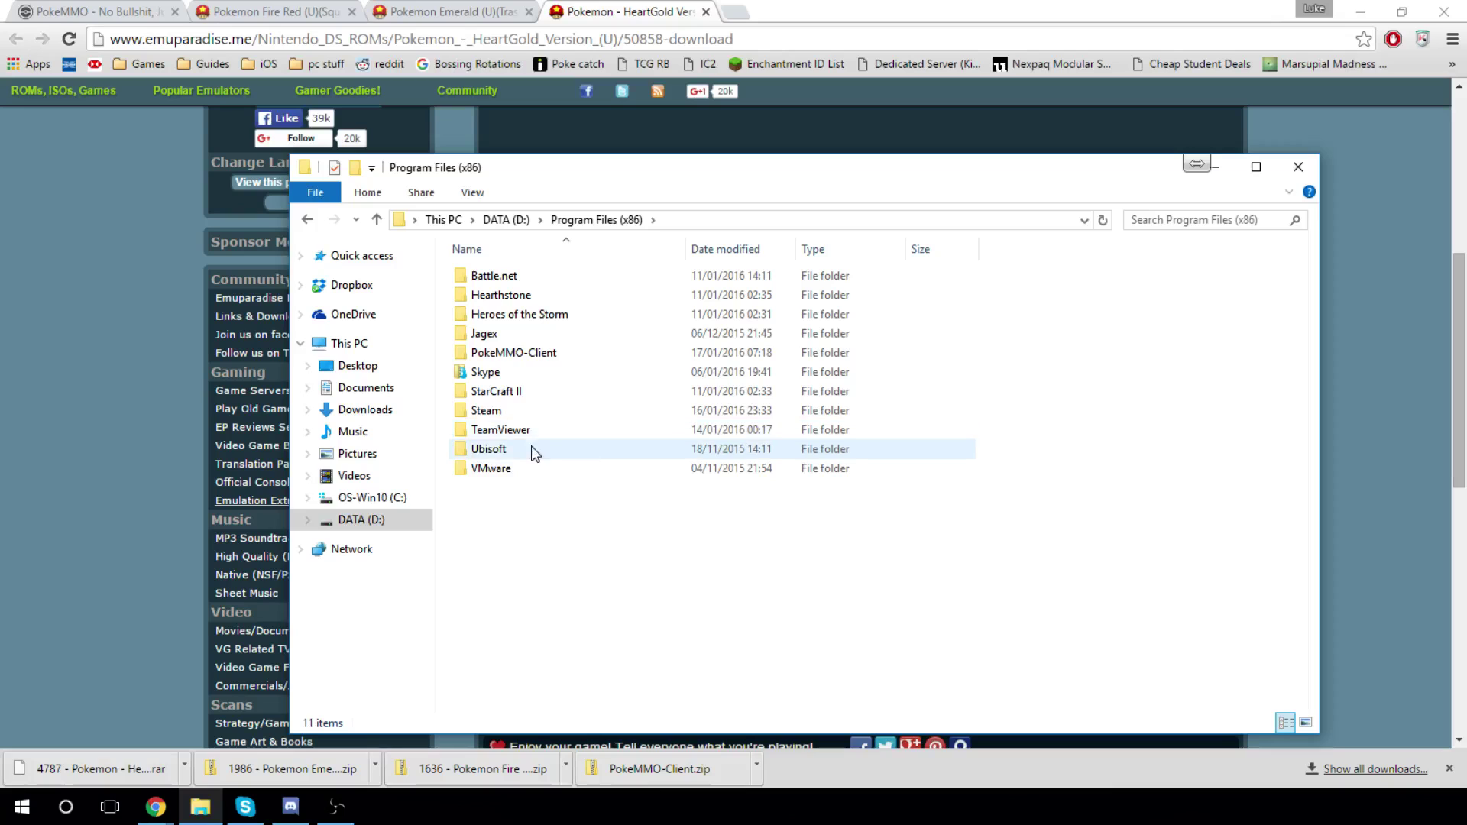
pyautogui.doubleClick(543, 359)
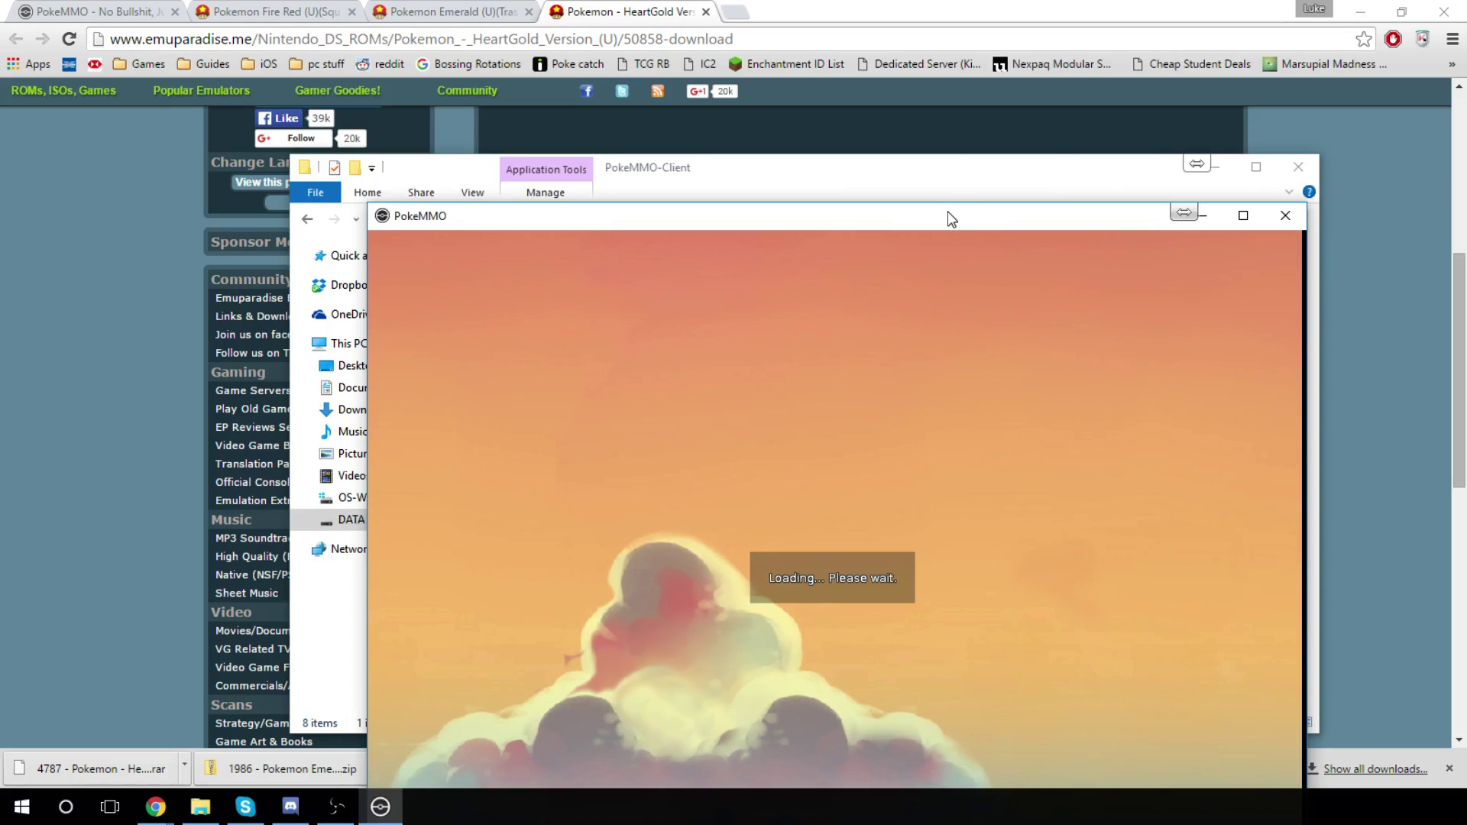
pyautogui.moveTo(950, 219); pyautogui.dragTo(869, 22)
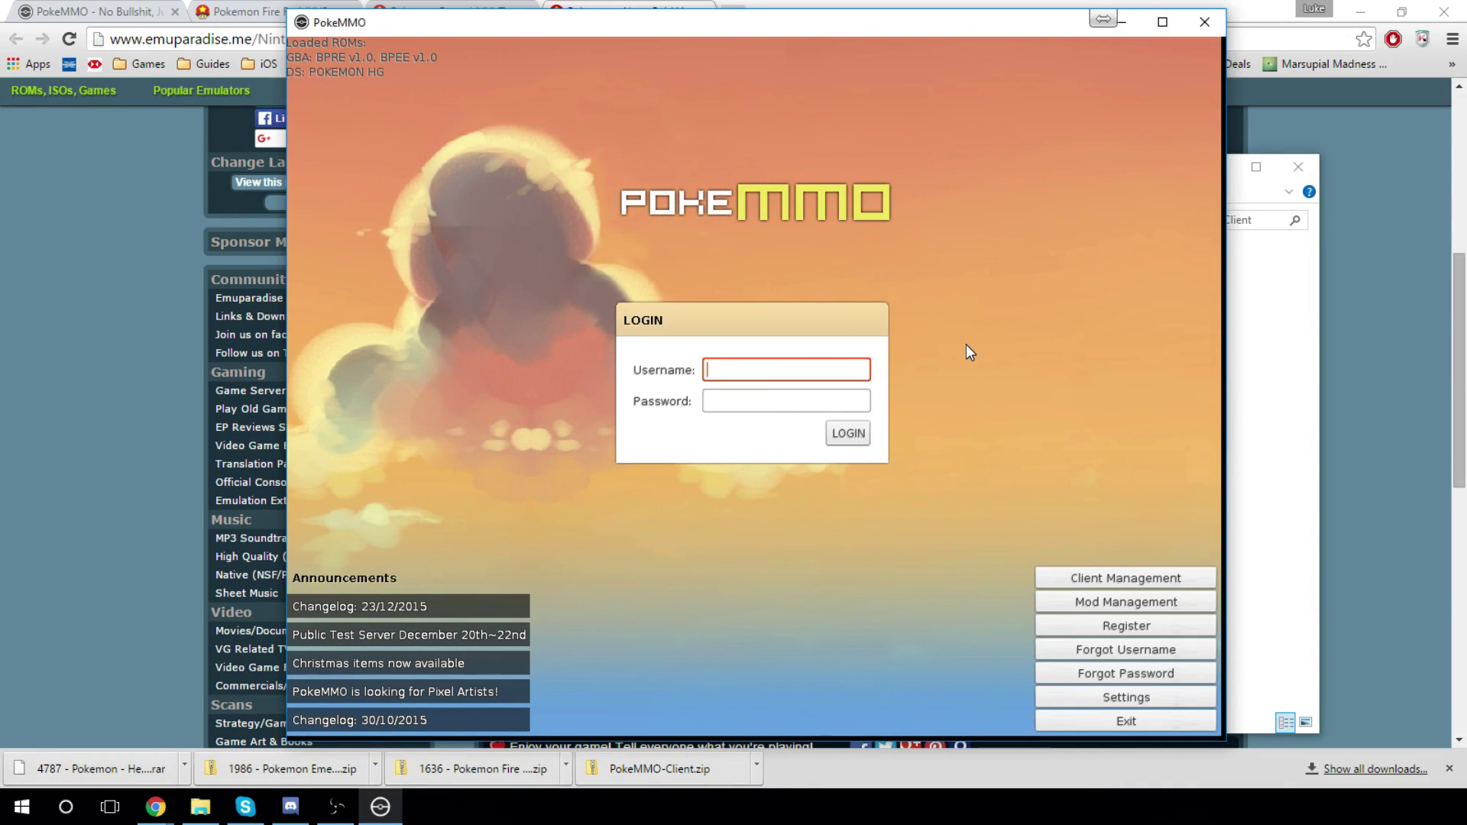
# Exit PokeMMO from its login screen and confirm leaving the game
pyautogui.click(1205, 22)
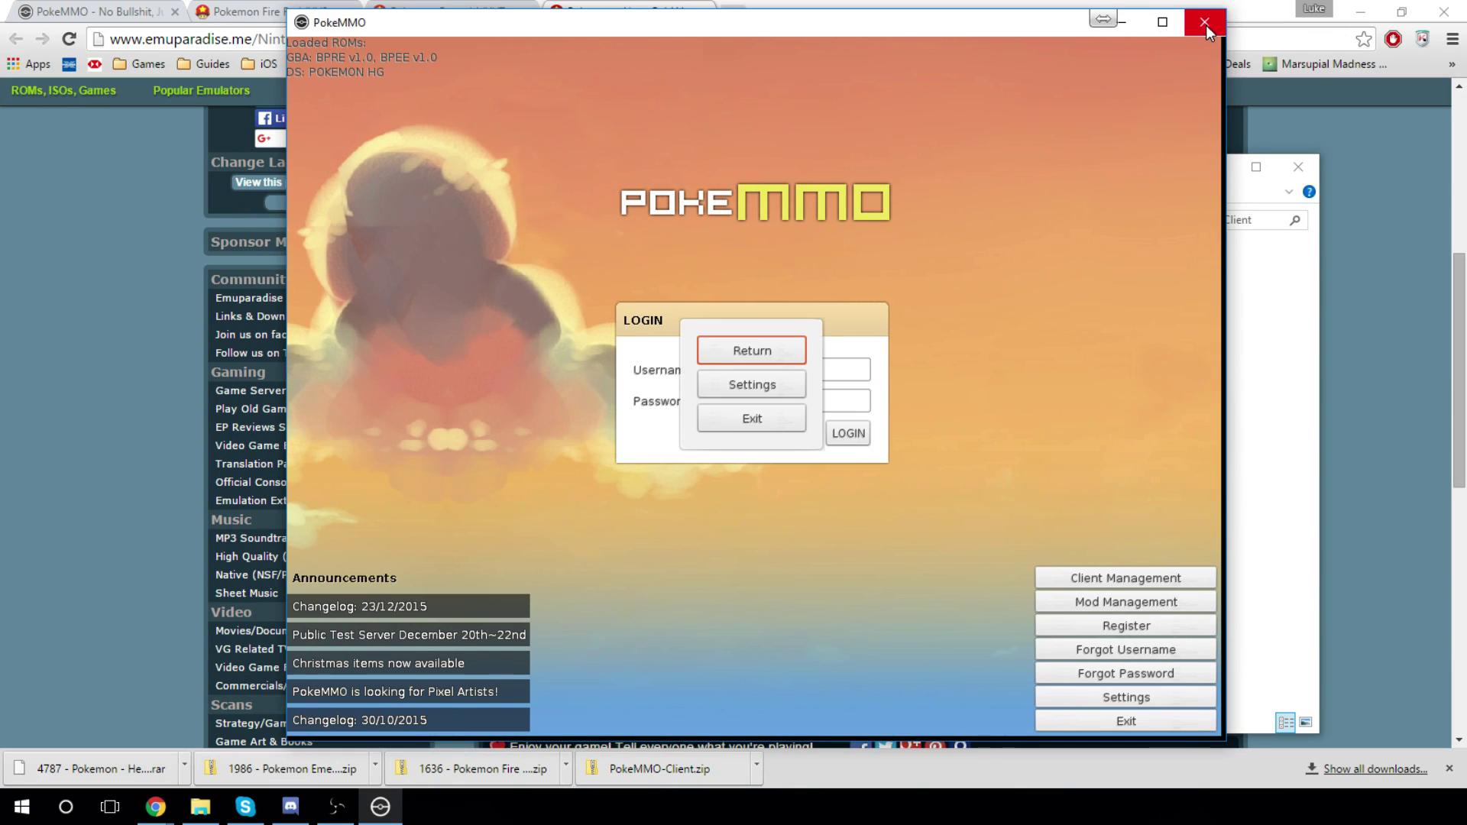
pyautogui.click(744, 425)
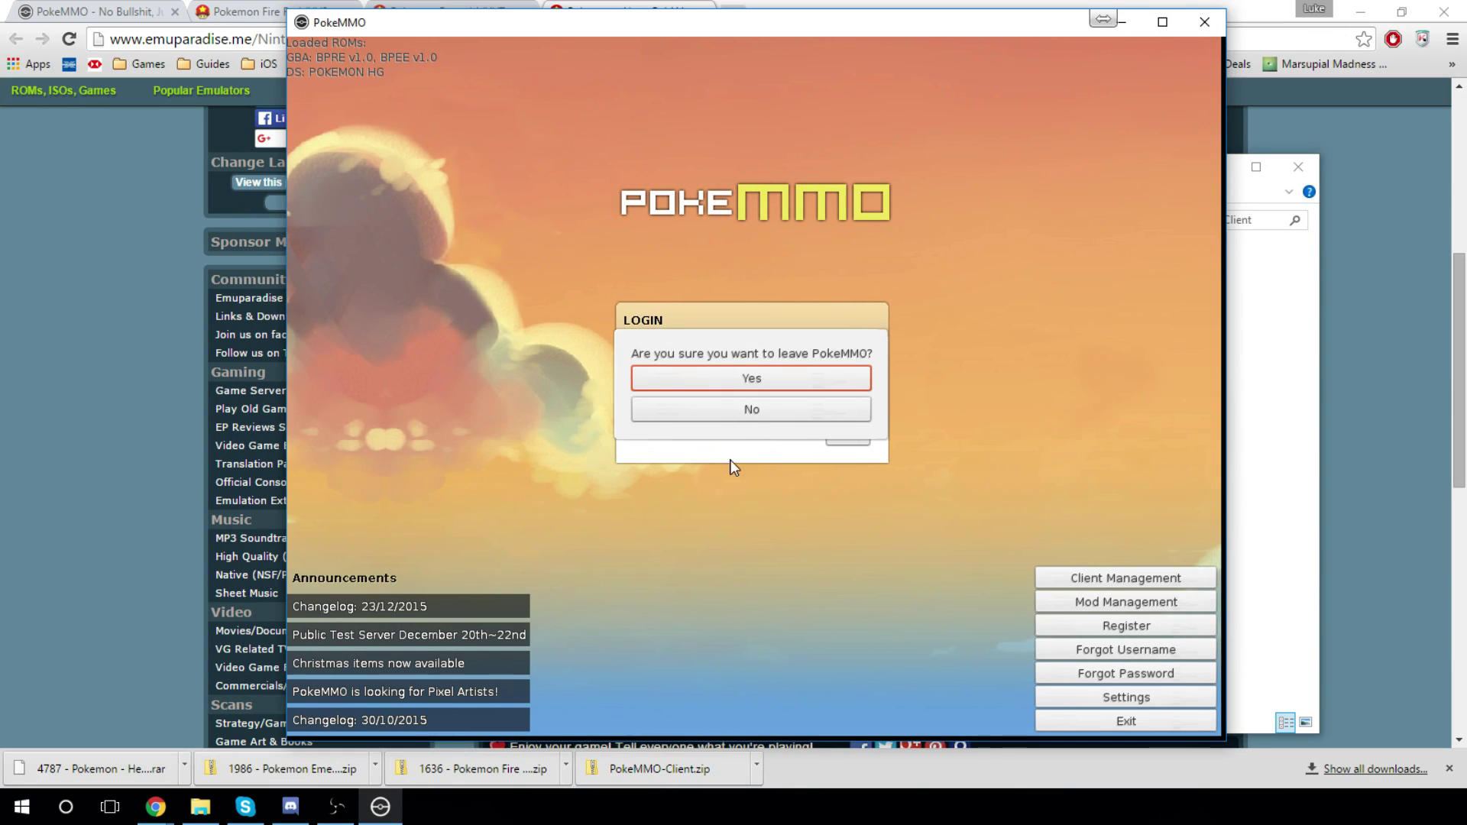
pyautogui.click(766, 382)
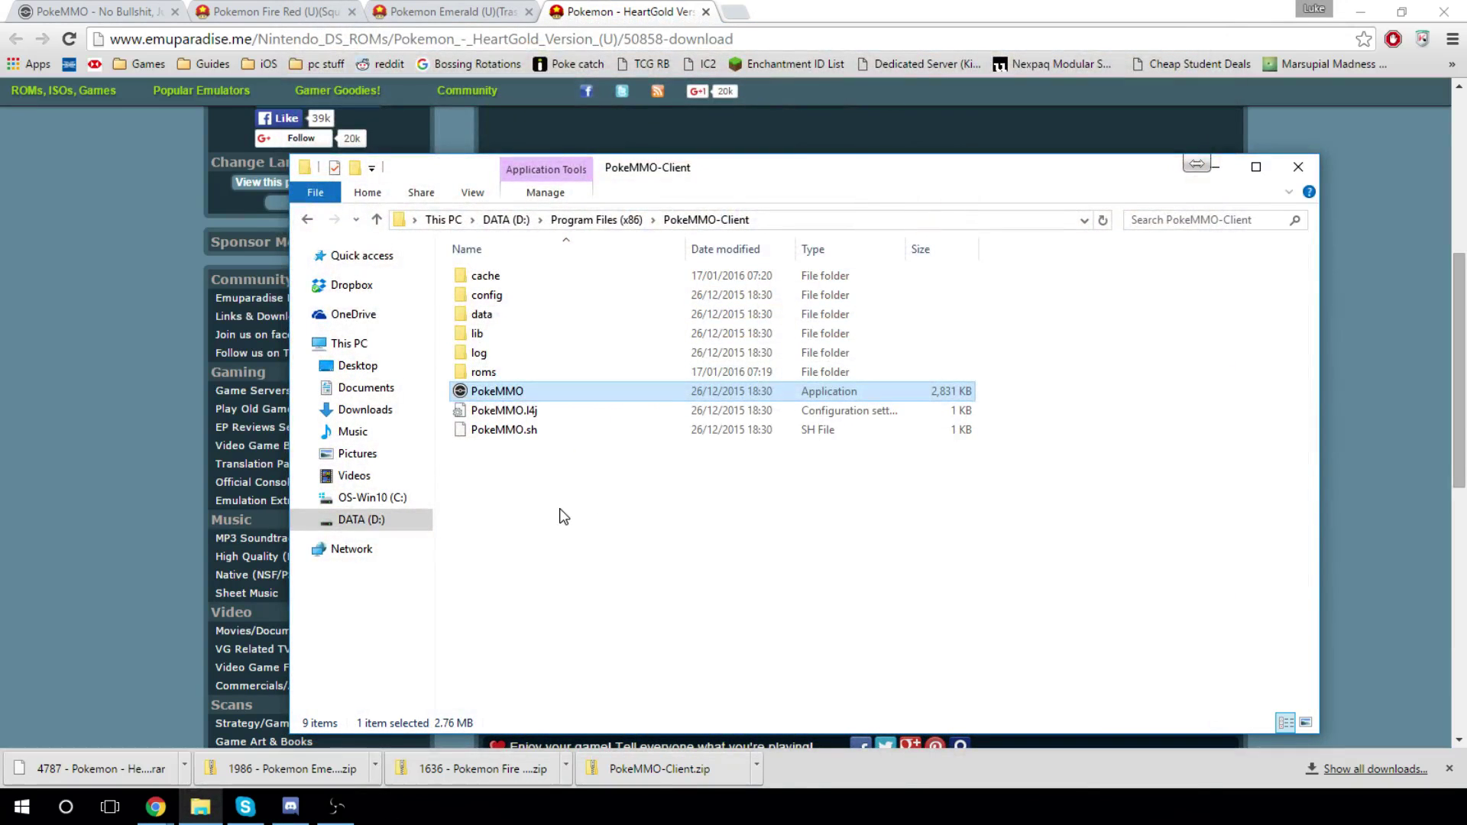
# Create a desktop shortcut for the PokeMMO application in the PokeMMO-Client folder
pyautogui.rightClick(514, 391)
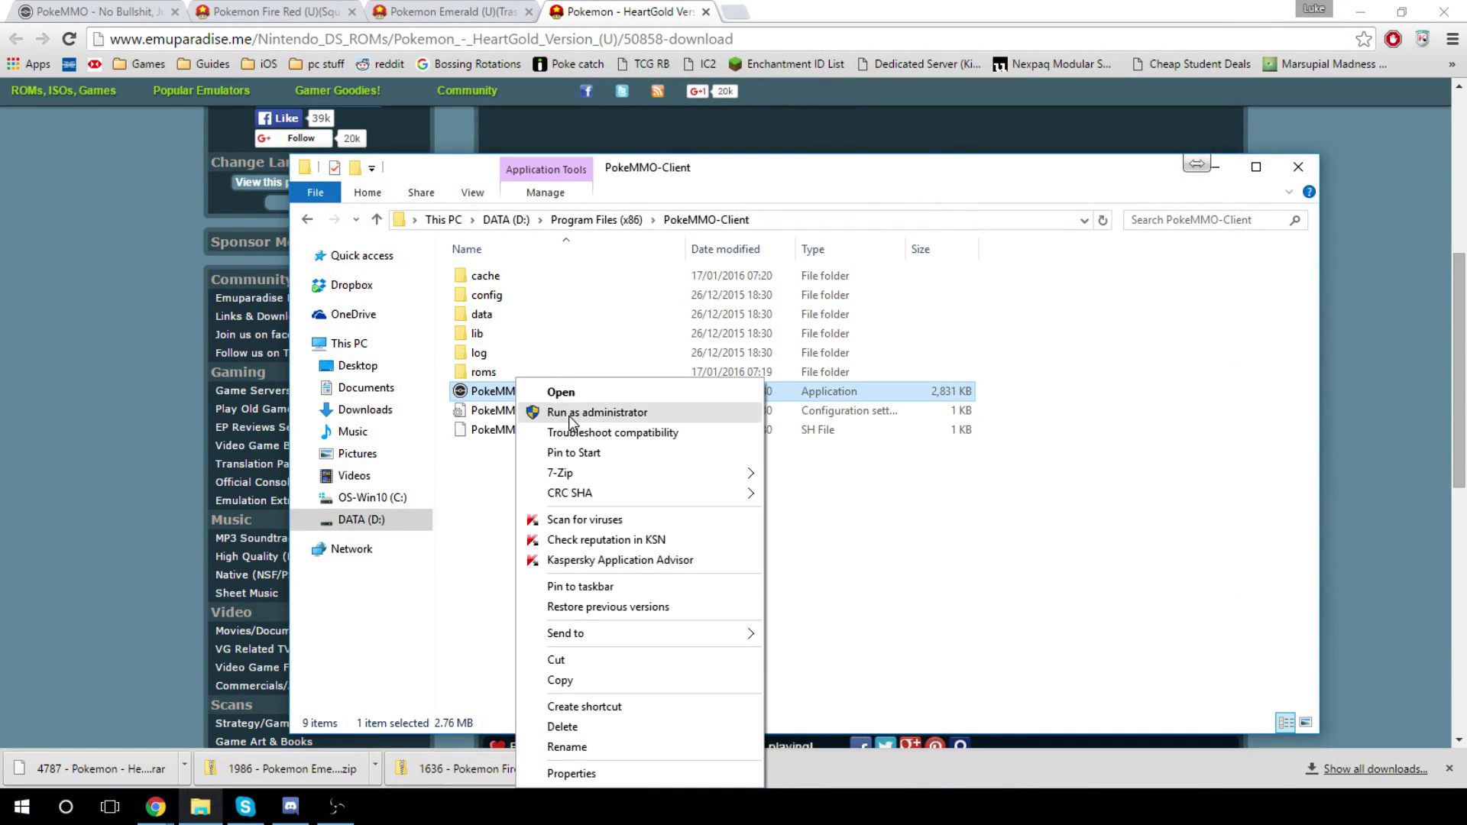
pyautogui.moveTo(722, 645)
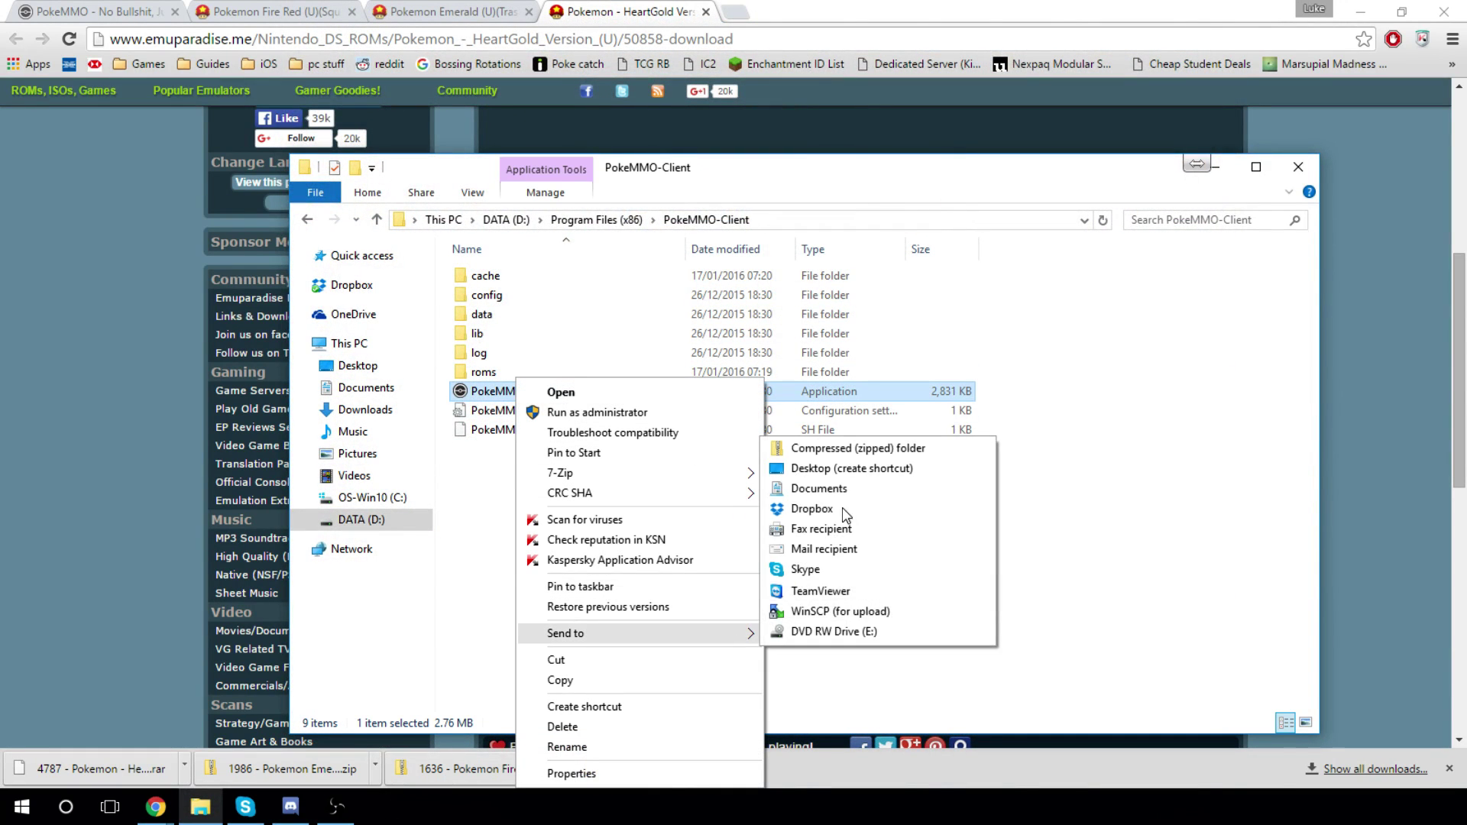
pyautogui.click(851, 468)
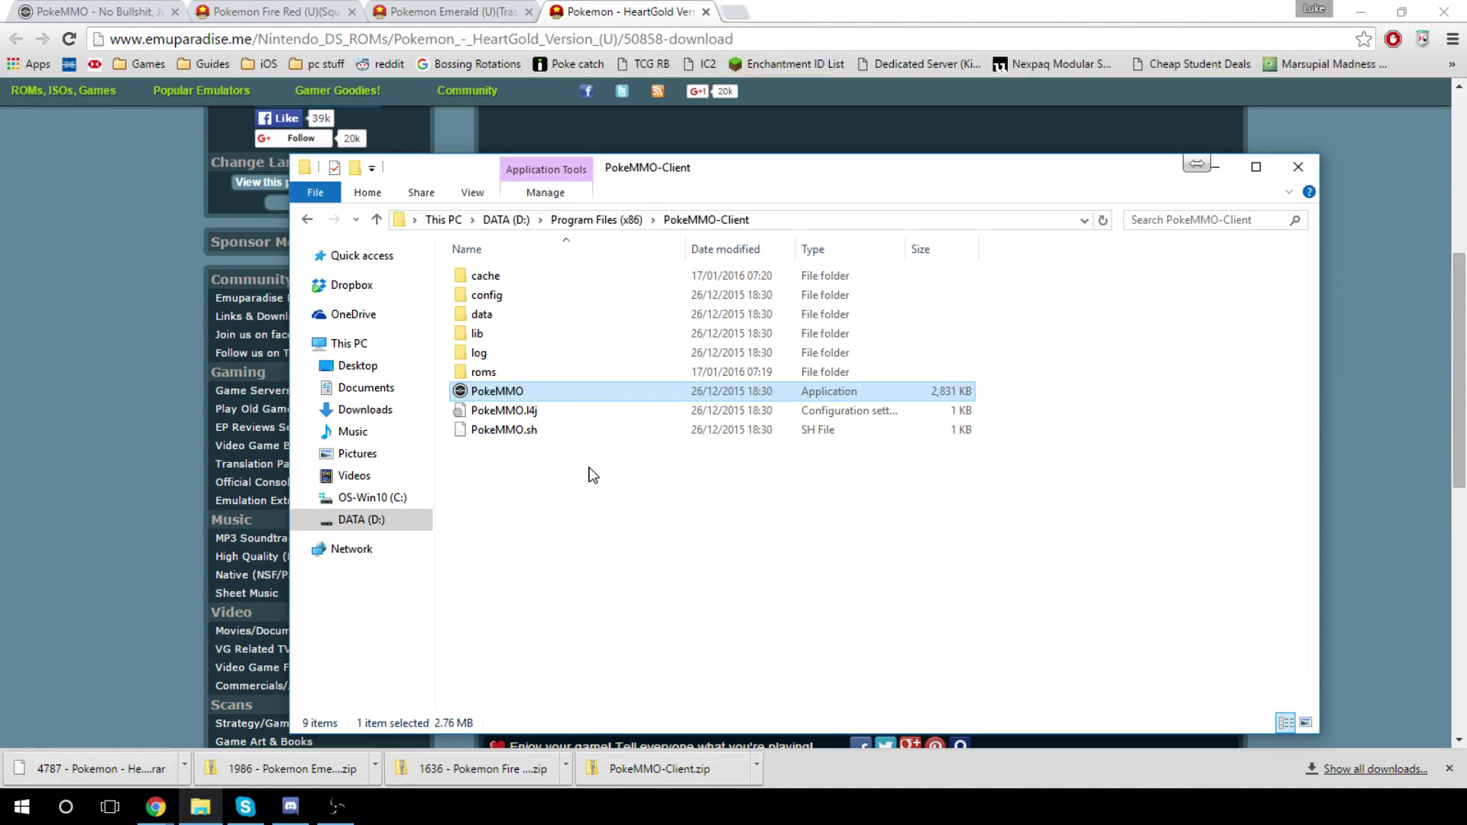
# Pin the PokeMMO application to Start, and check the Start menu for its tile
pyautogui.rightClick(541, 397)
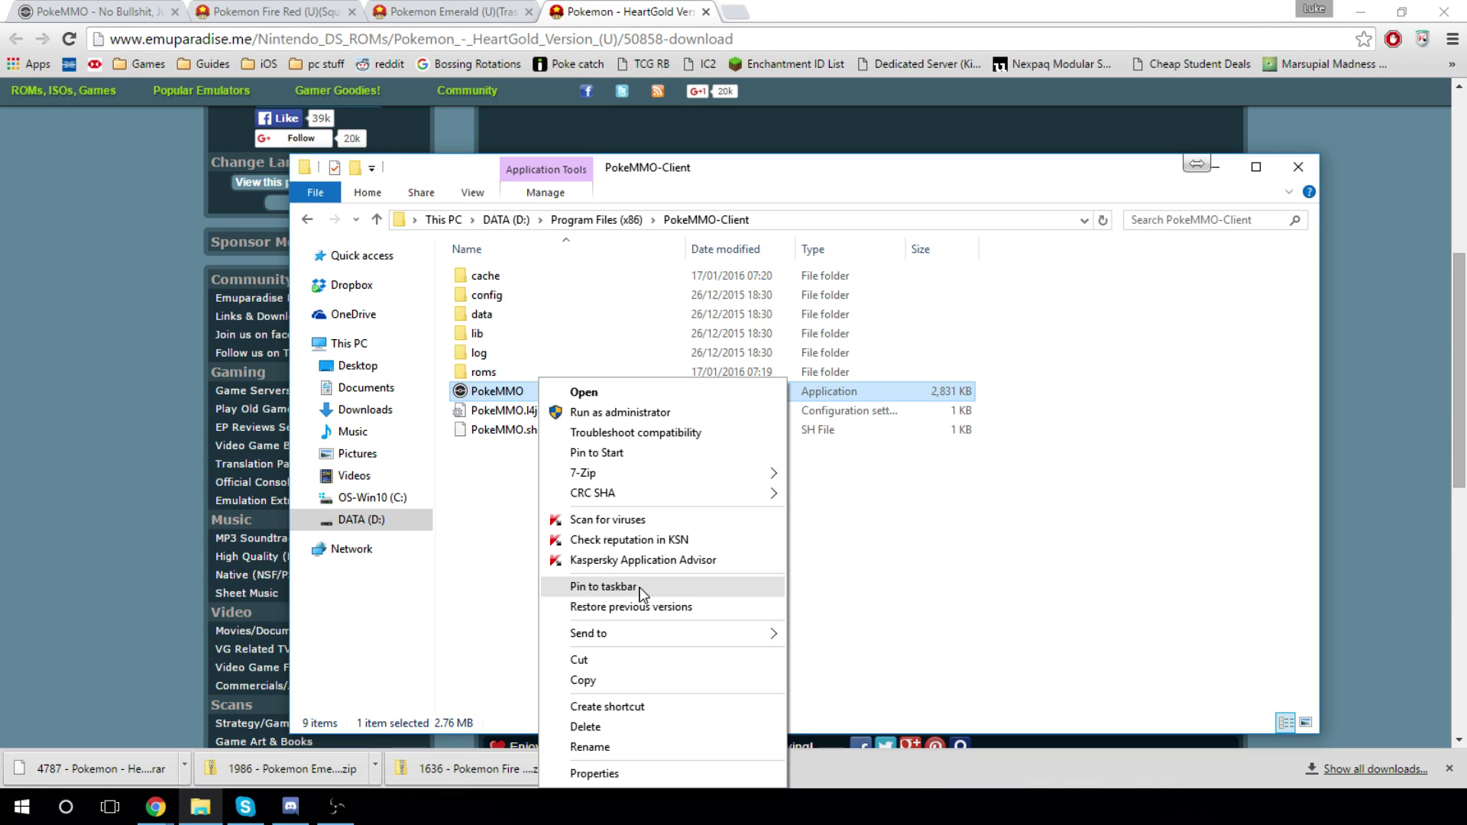
pyautogui.moveTo(330, 822)
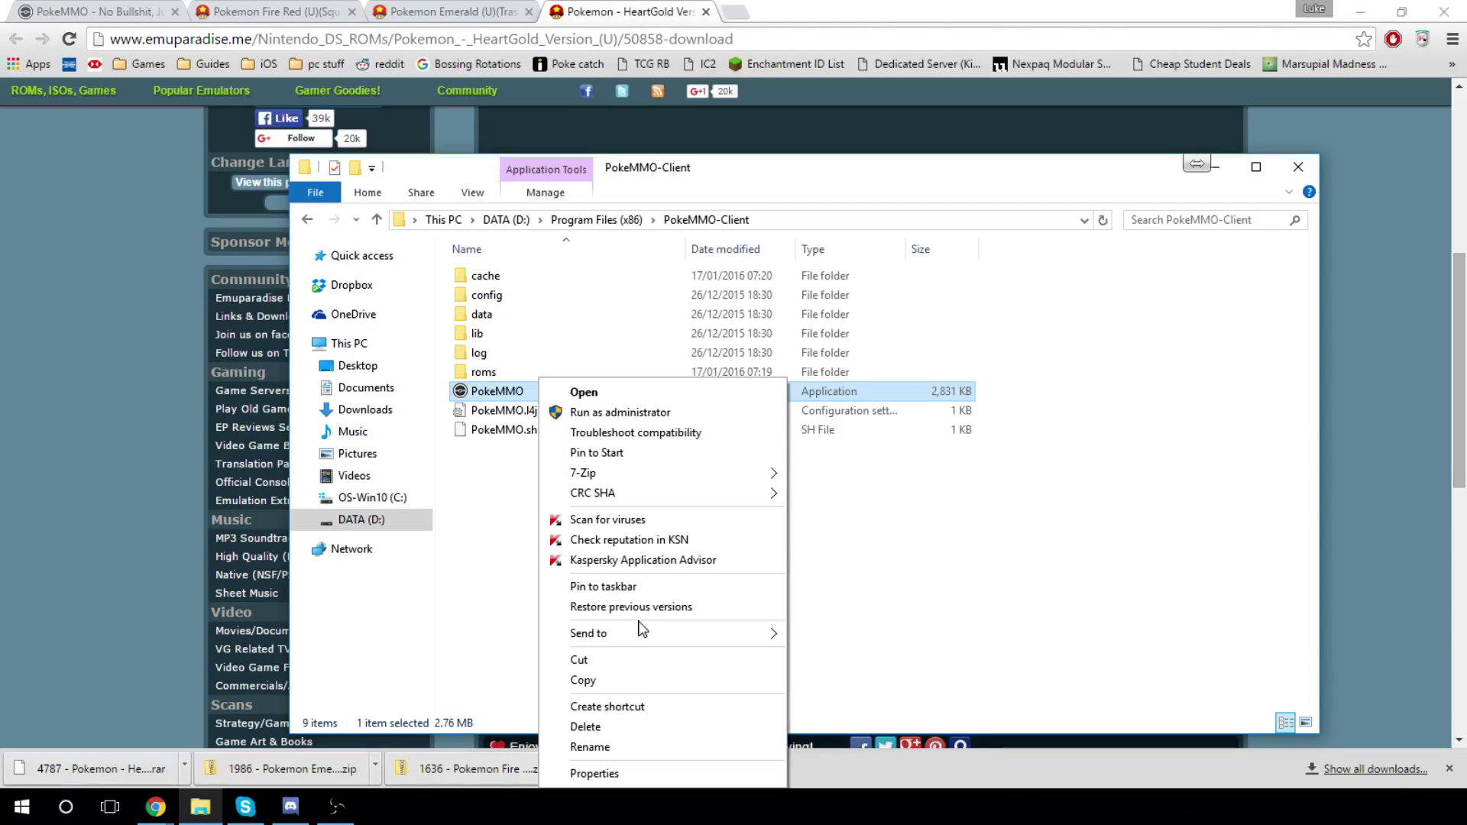
pyautogui.click(630, 451)
pyautogui.press('super')
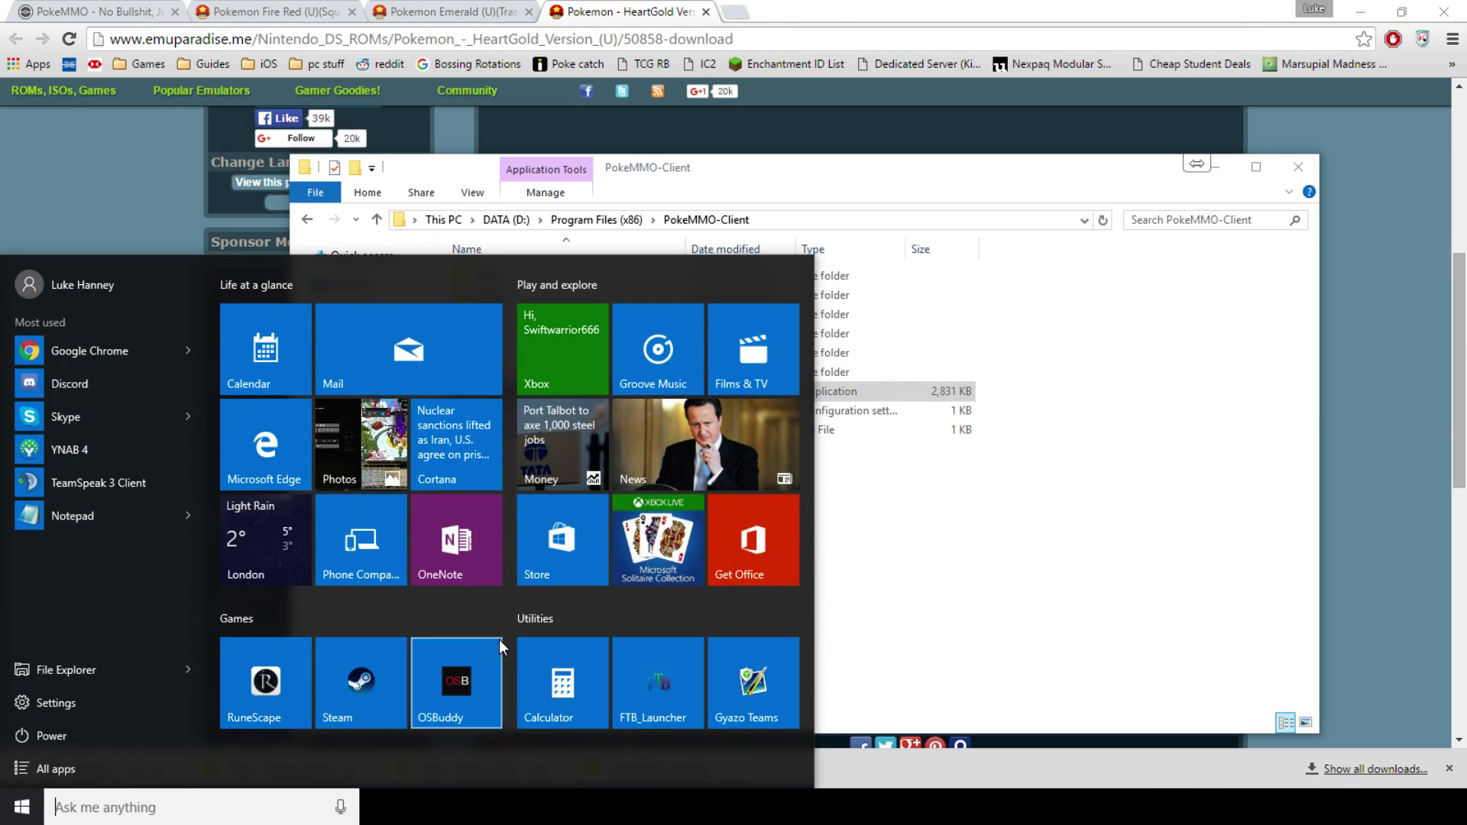
pyautogui.click(42, 794)
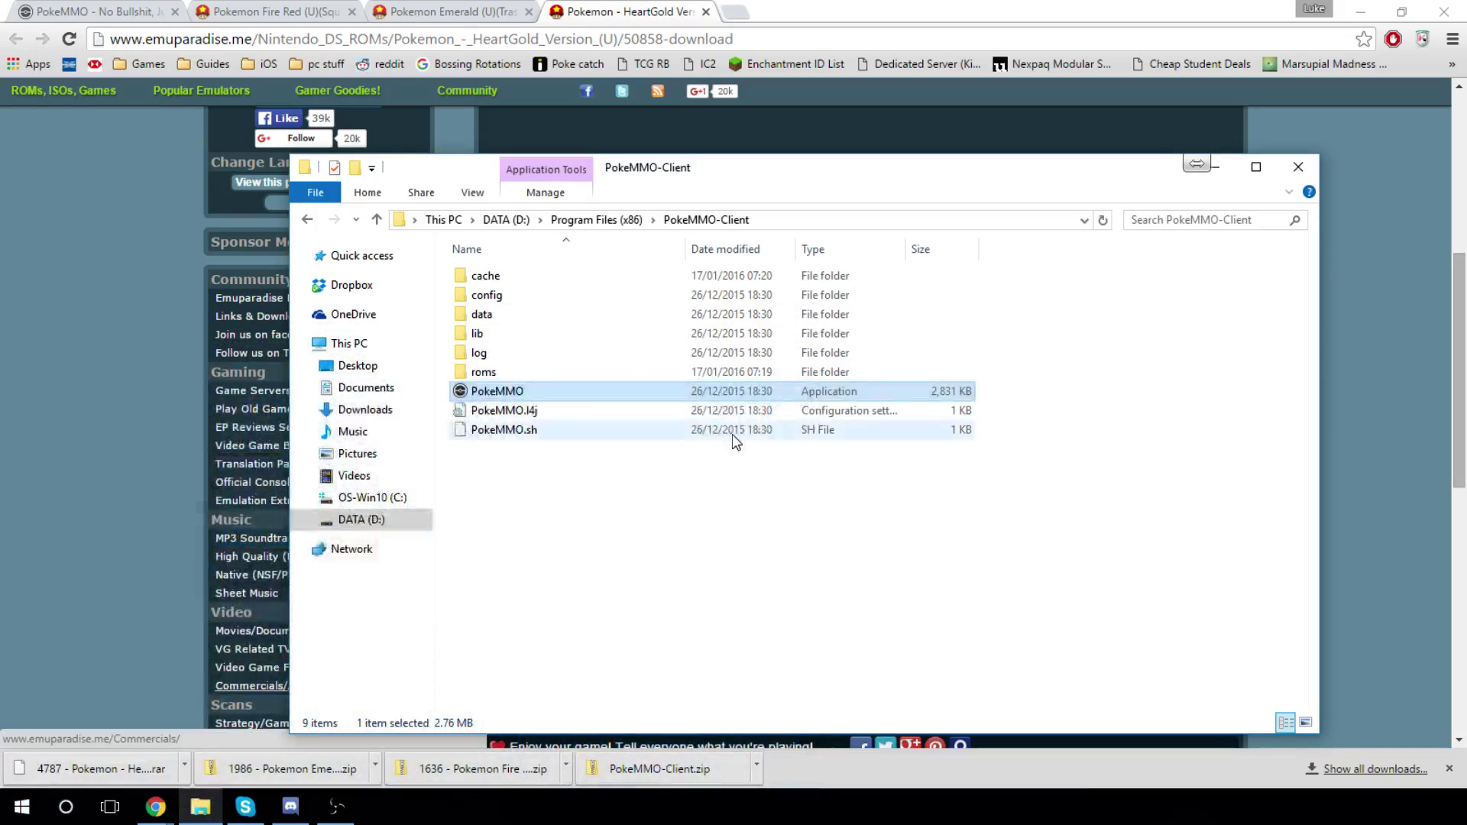